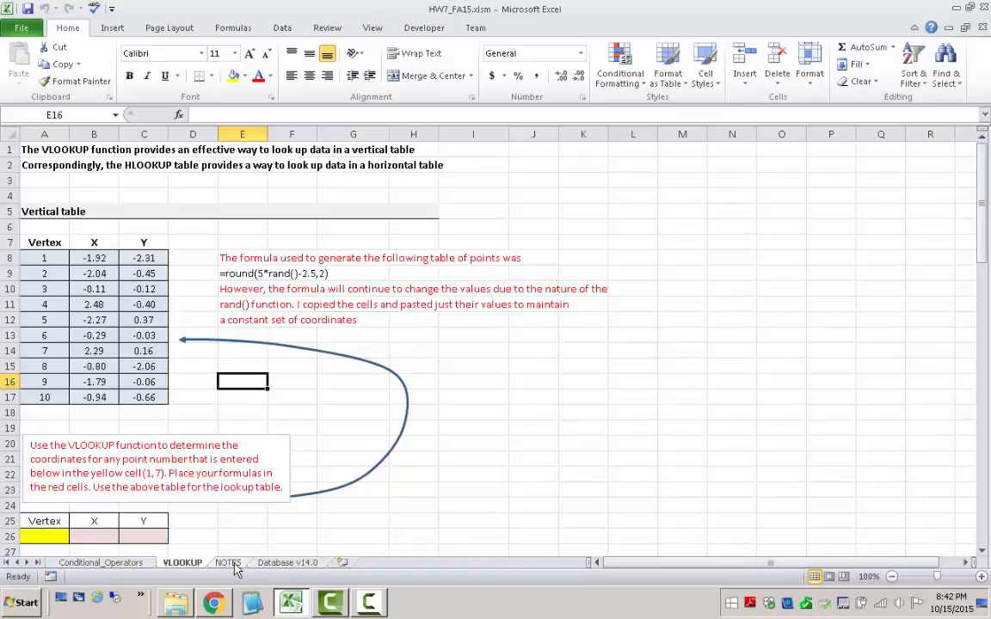
Examine the first row of the vertical vertex table and the lookup instructions beneath the table.
left_click(101, 418)
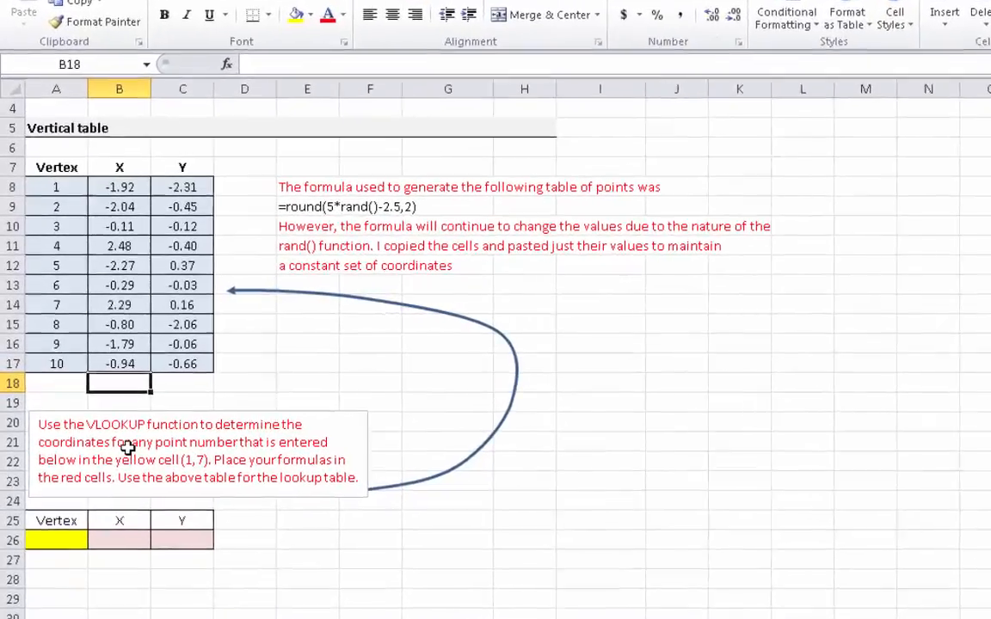
scroll(138, 478, "down", 1)
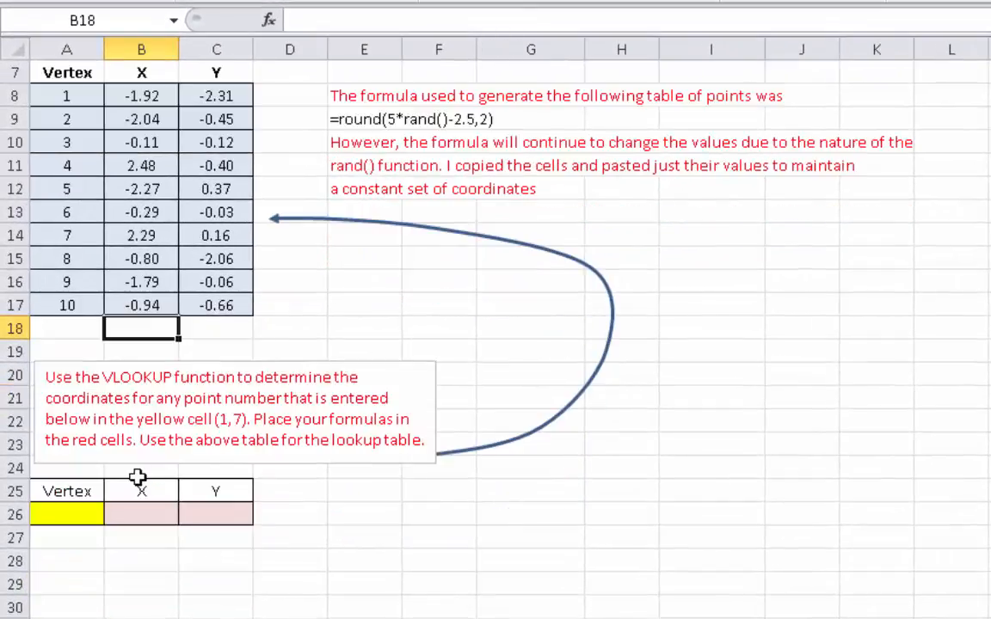
left_click(73, 94)
left_click(129, 86)
left_click(202, 88)
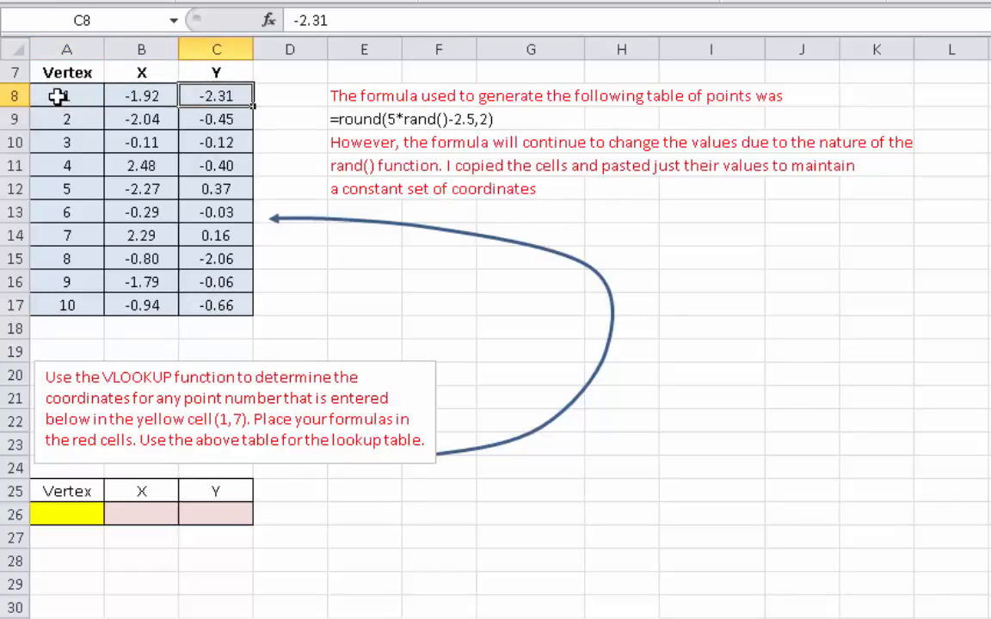
left_click_drag(57, 97, 218, 98)
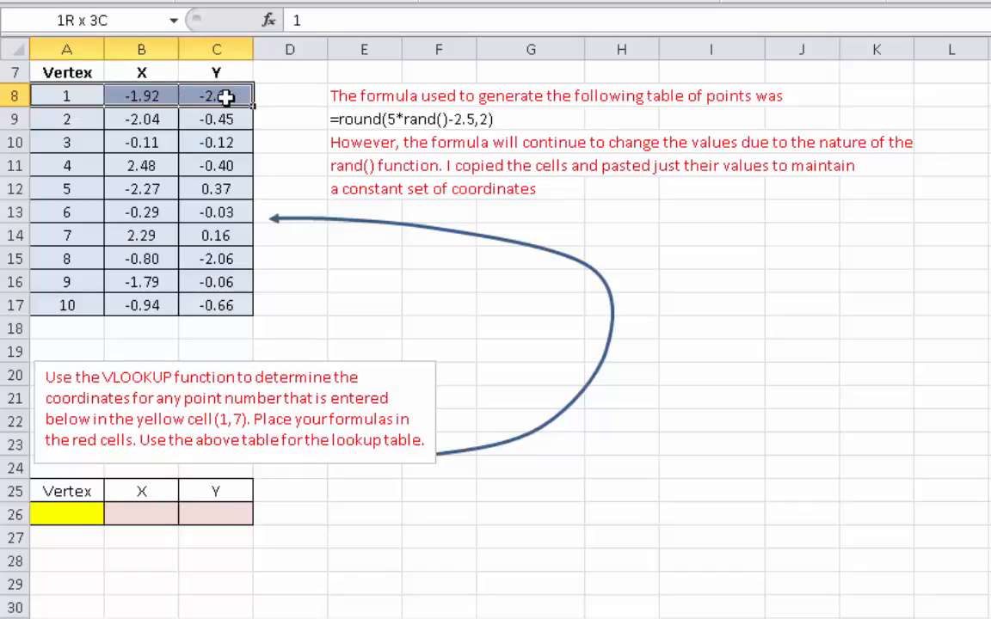
left_click(69, 97)
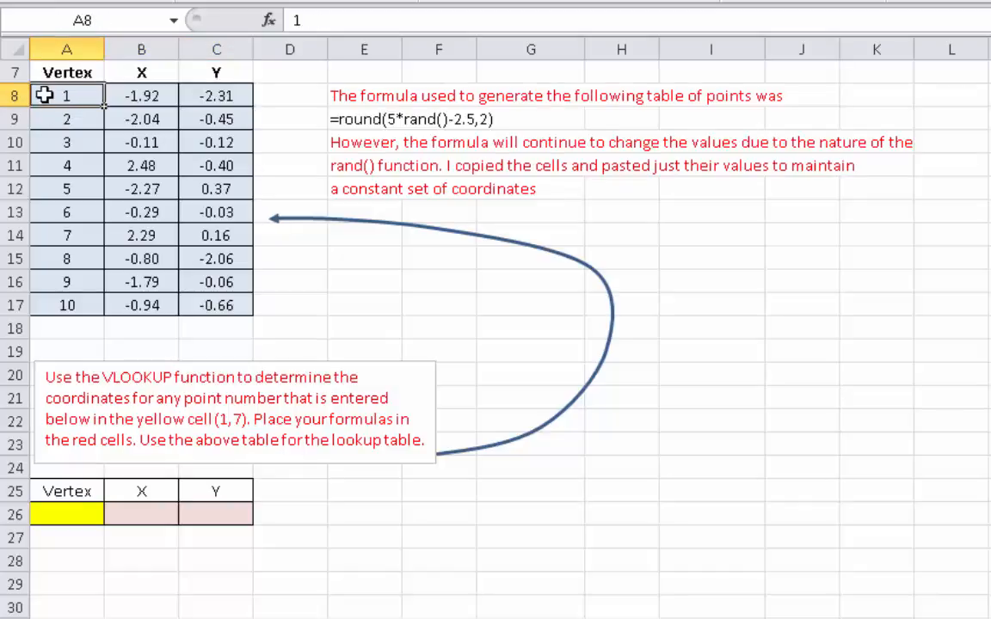
left_click_drag(40, 95, 172, 95)
left_click(128, 95)
left_click(196, 94)
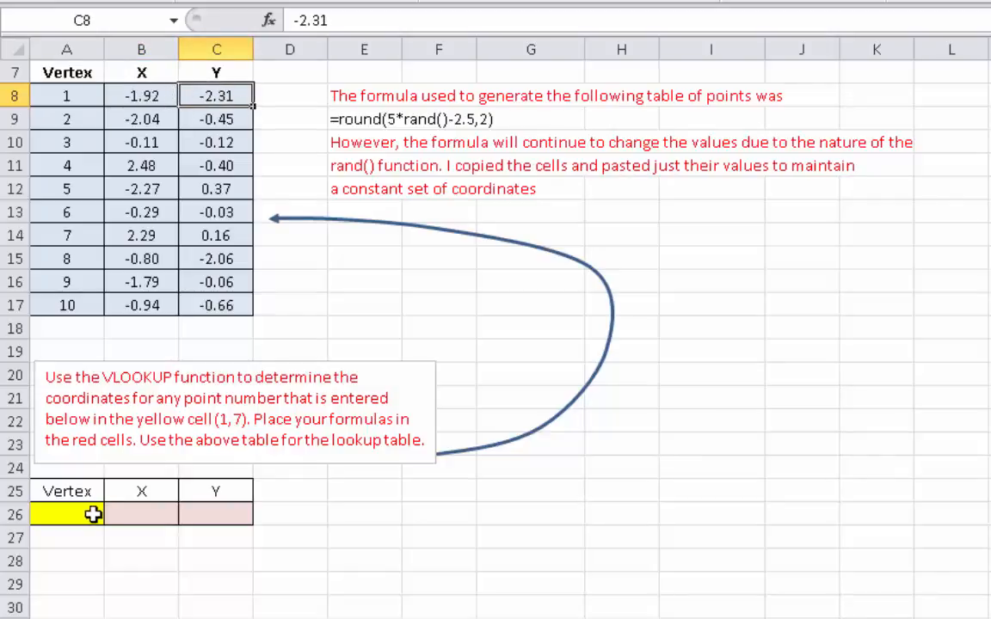
Enter 4 as the vertex number in A26 and start a VLOOKUP formula in B26 with A26 as the lookup value.
left_click(84, 514)
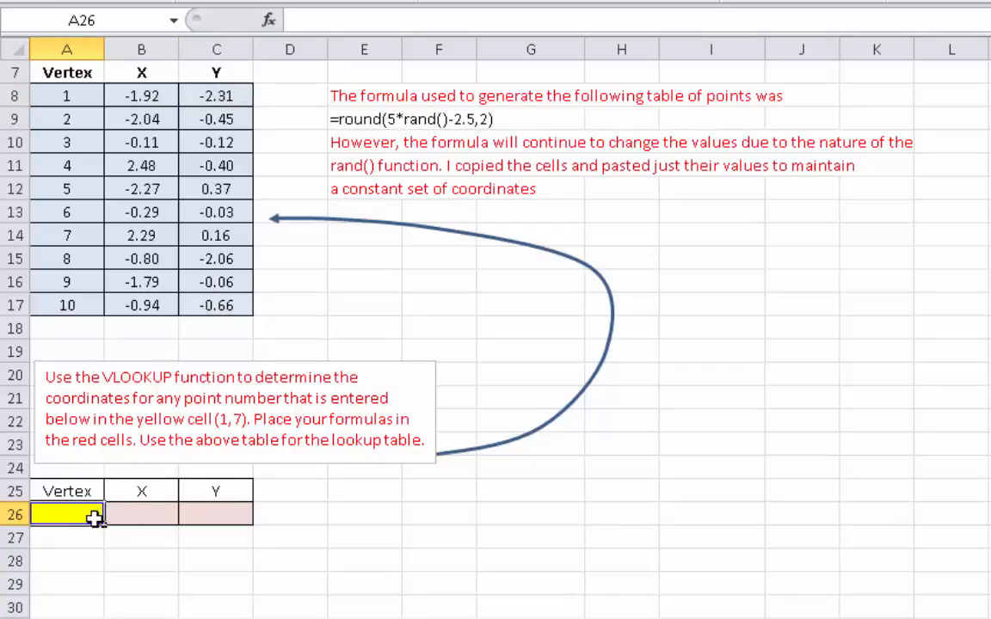
type("4")
key("Tab")
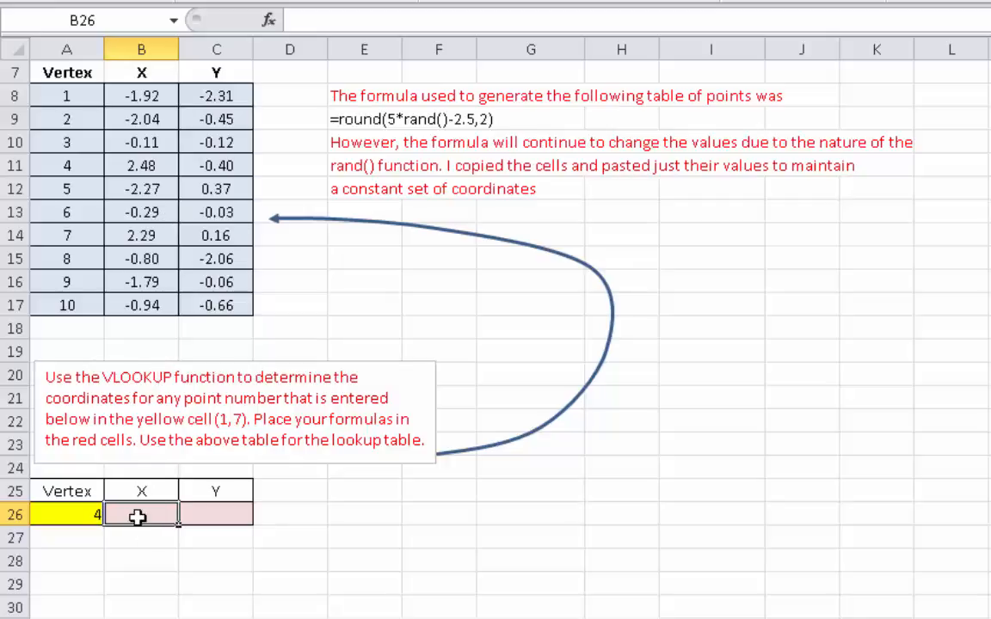
type("=")
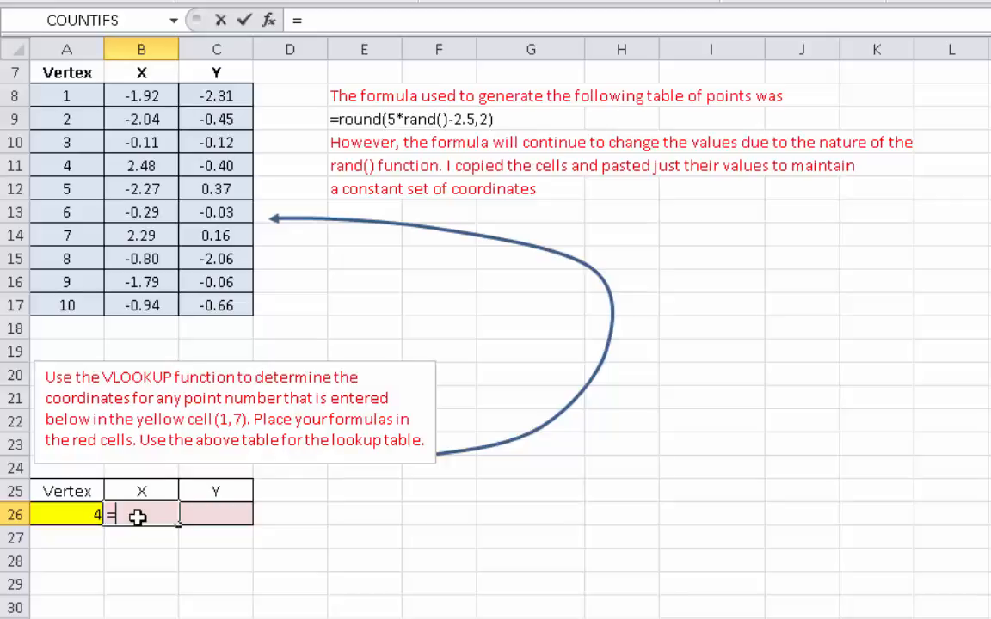
type("vlok")
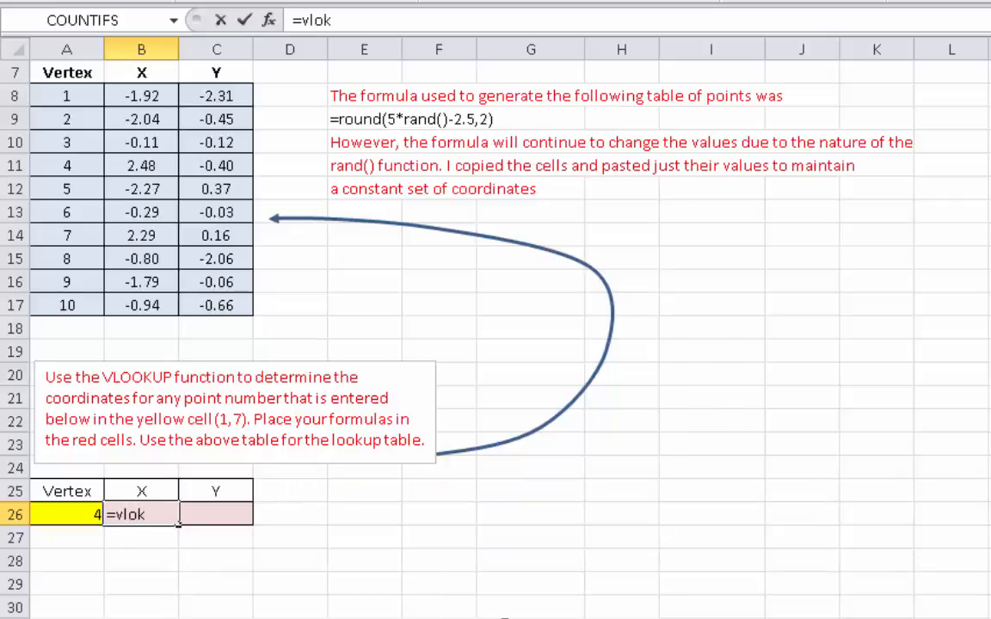
key("BackSpace")
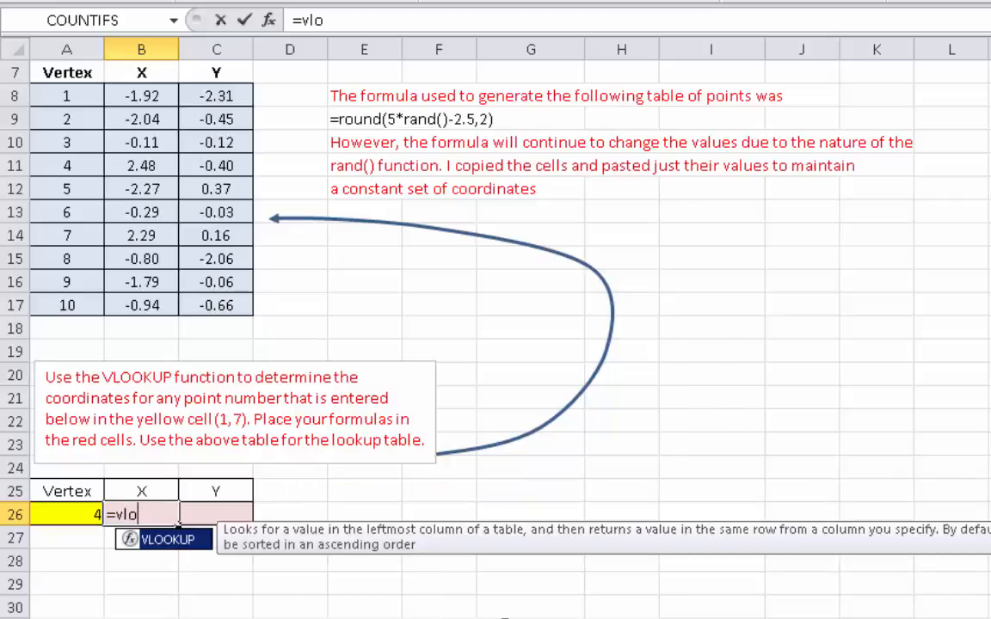
type("o")
key("Tab")
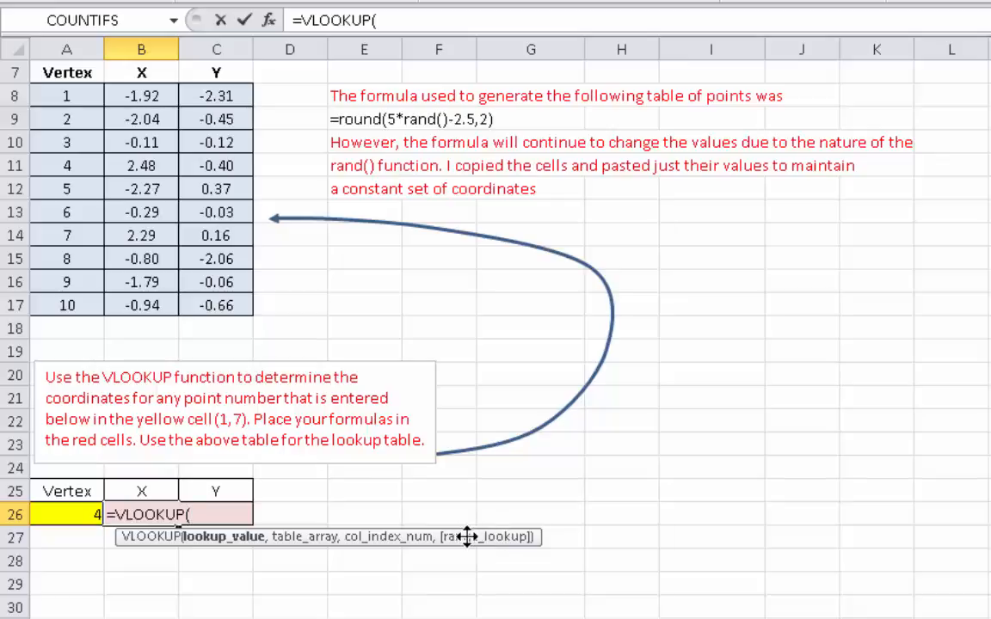
left_click(60, 514)
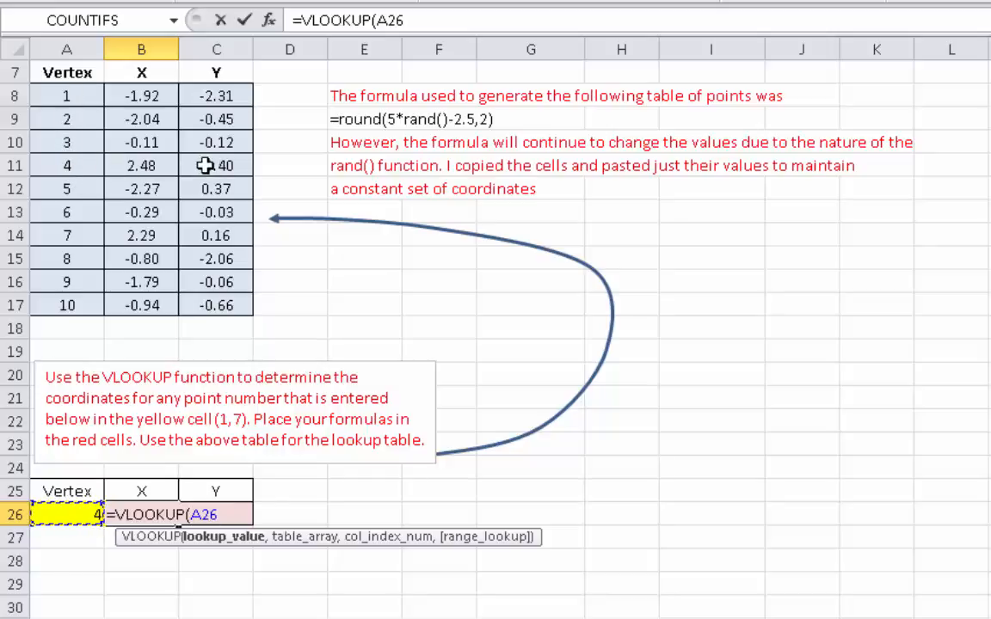
type(",")
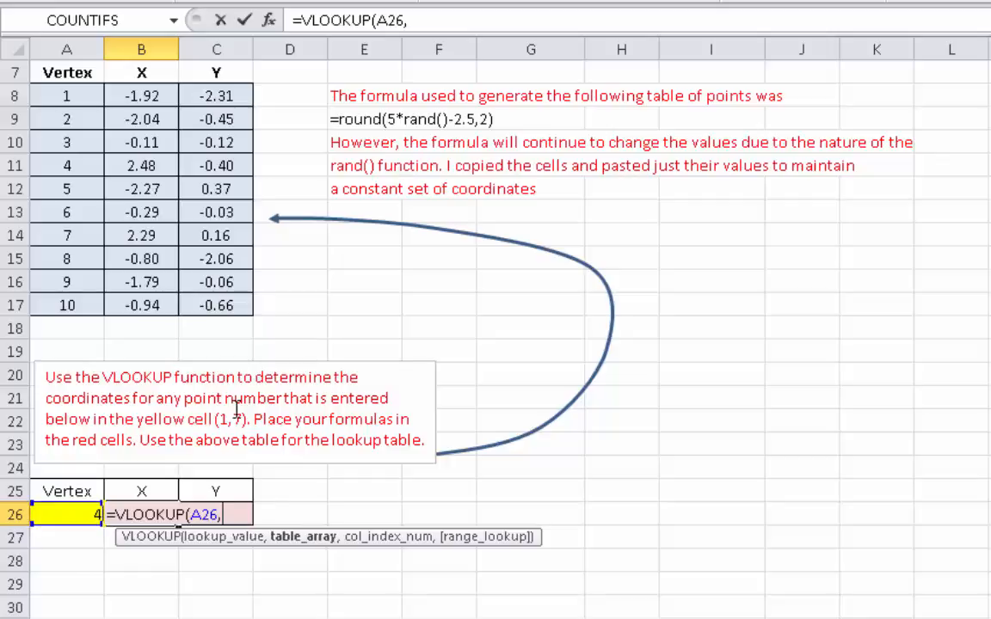
Complete the VLOOKUP in B26 with the absolute table range $A$8:$C$17, column index 2 and FALSE for an exact match.
left_click(82, 97)
left_click_drag(82, 100, 225, 307)
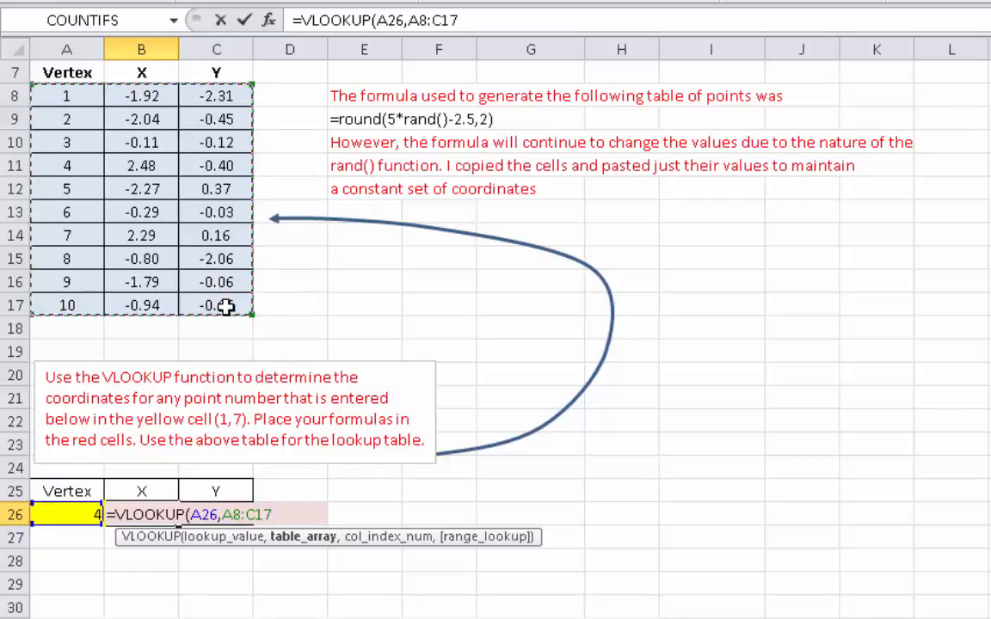
key("F4")
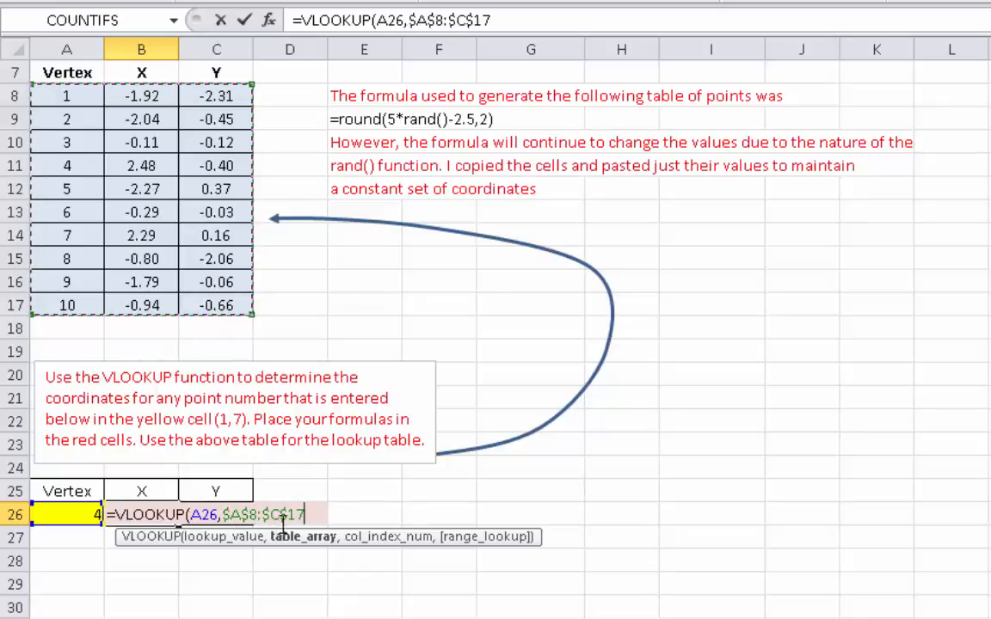
type(",")
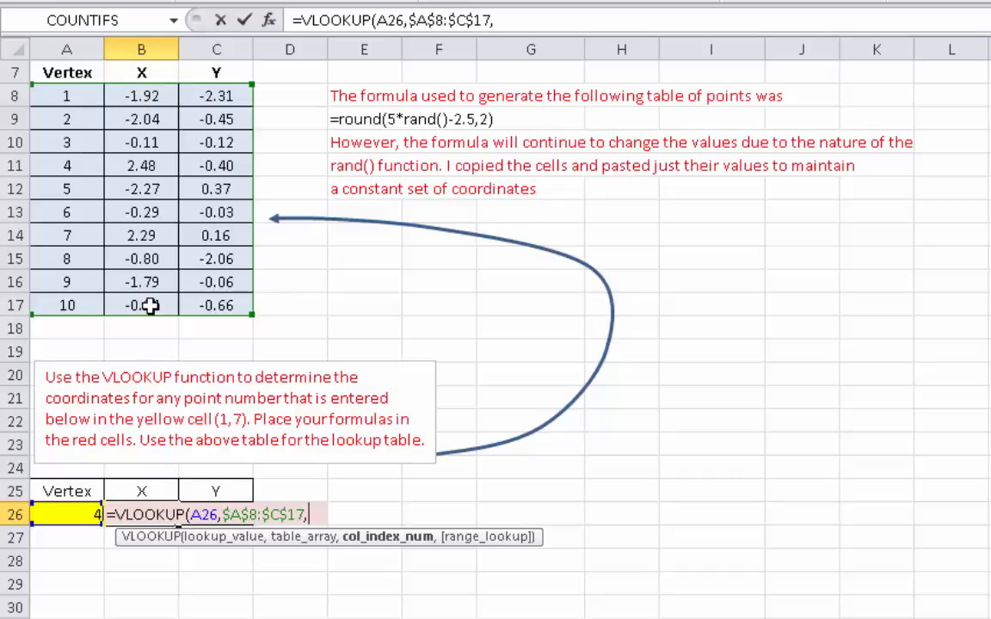
type("2,")
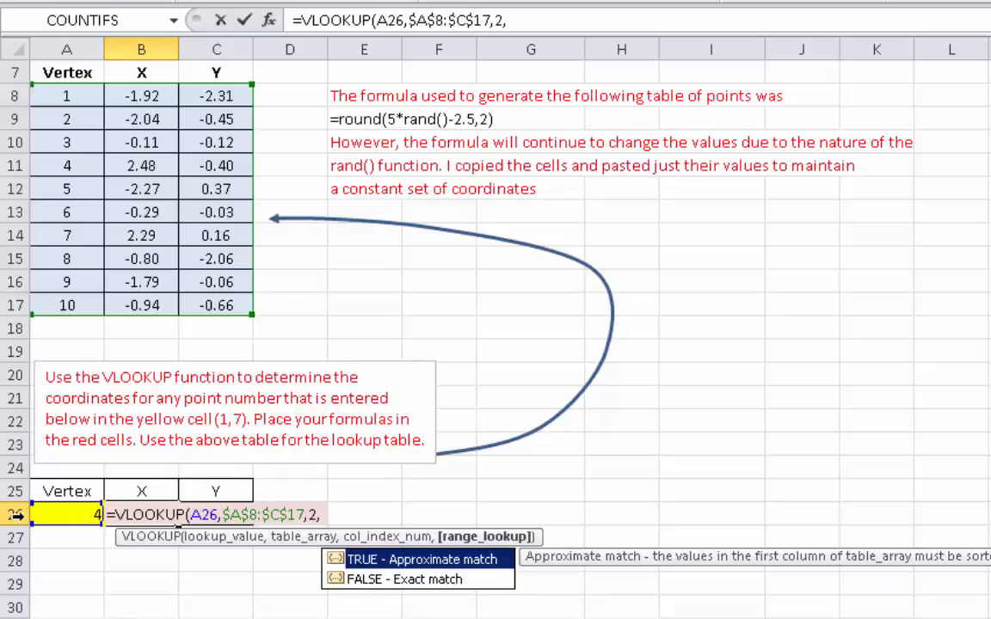
type("fa")
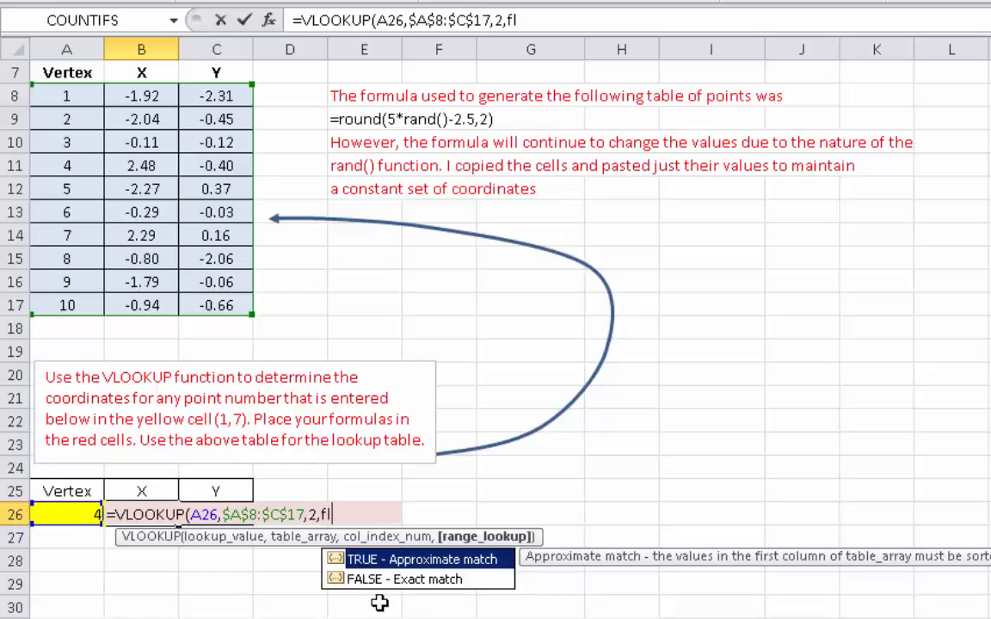
type("lse")
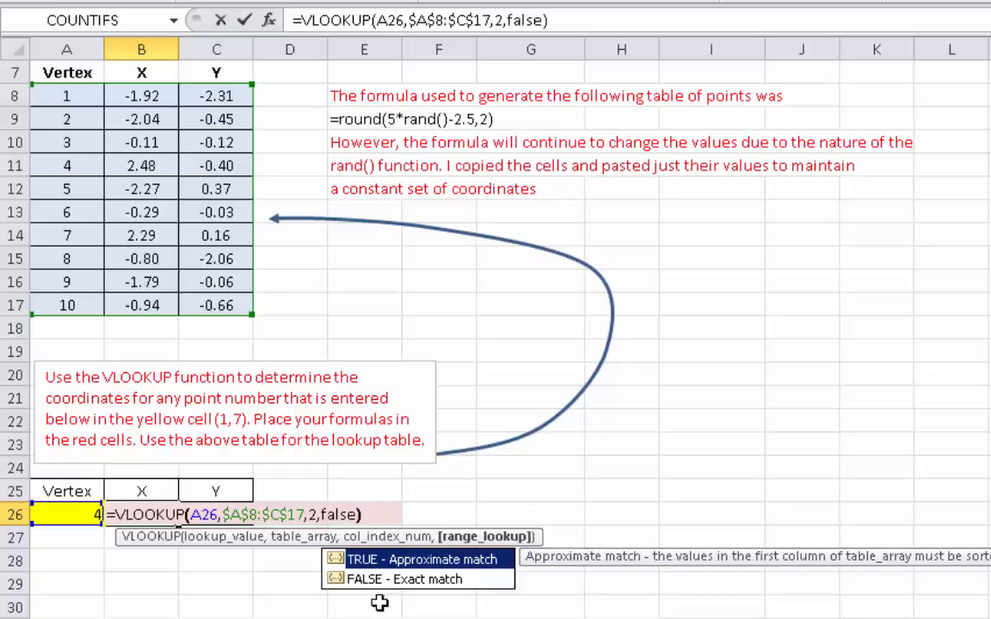
type(")")
key("Return")
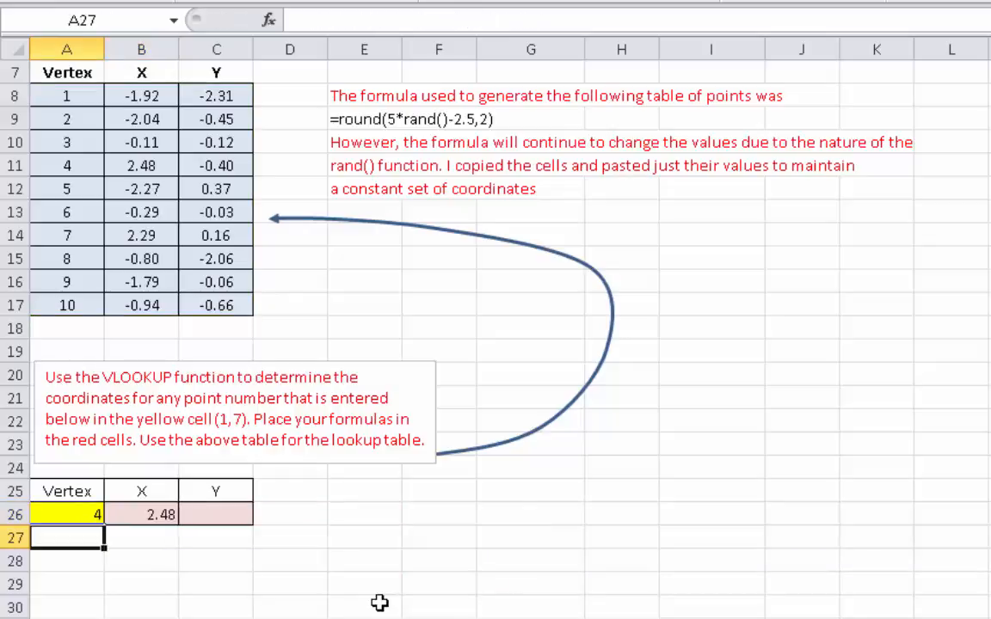
Check the X lookup against the vertex table, changing the vertex number in A26 to 6 as a test.
left_click(160, 514)
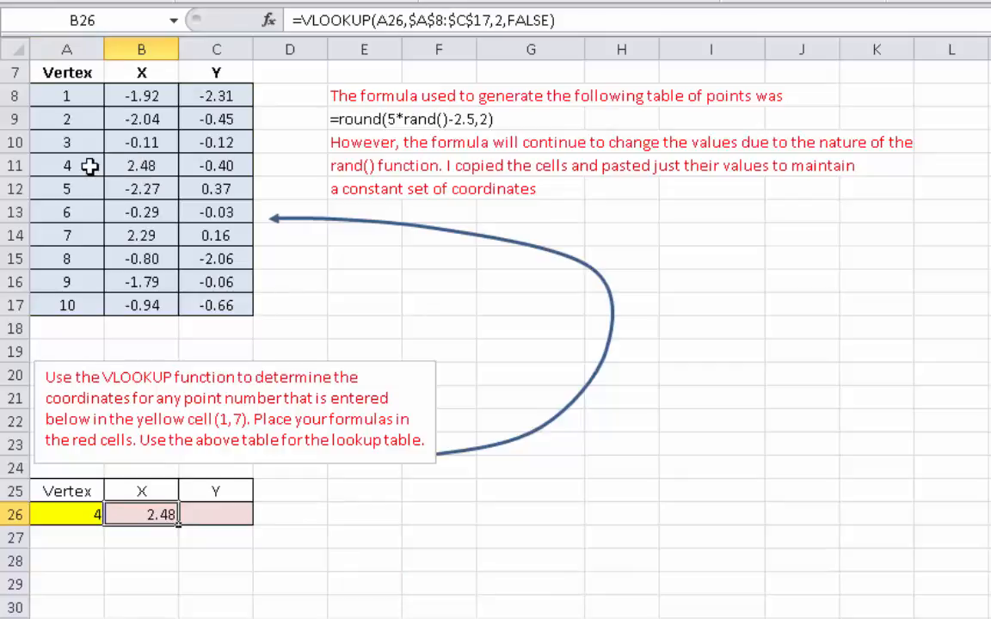
left_click_drag(88, 166, 215, 166)
left_click(72, 517)
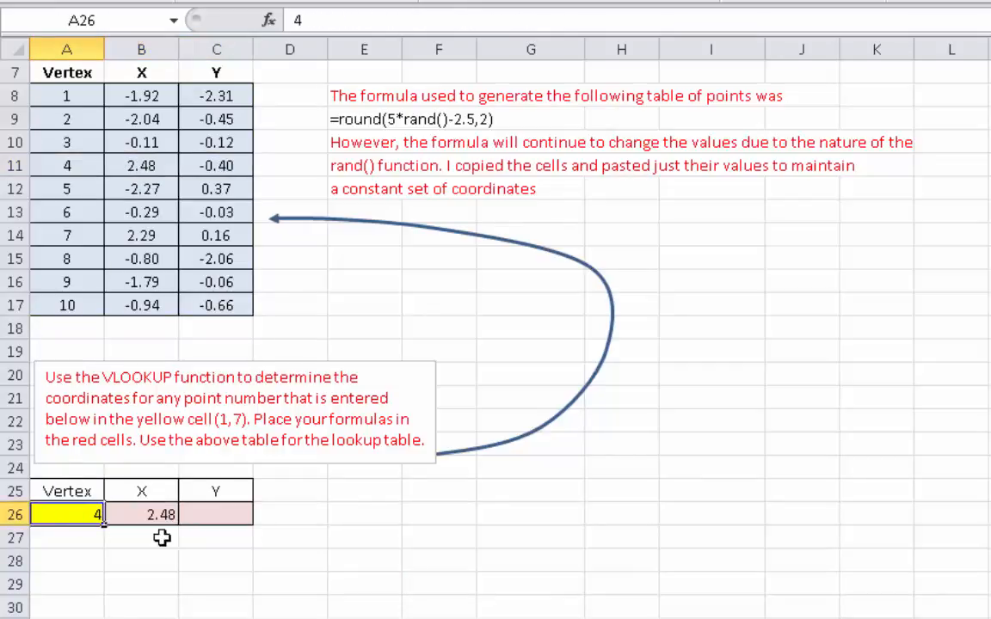
type("6")
key("Return")
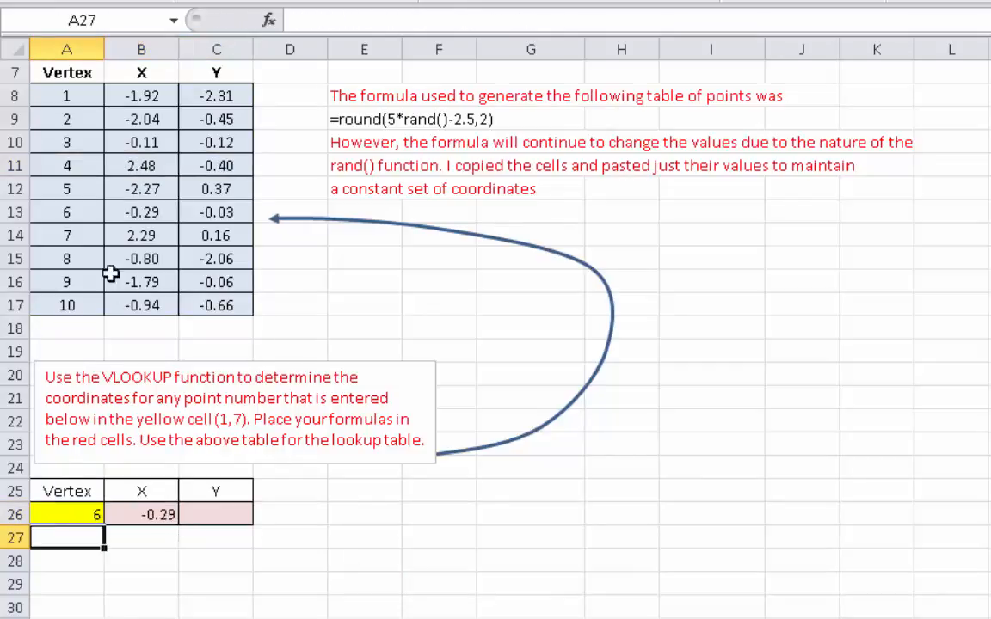
left_click(138, 208)
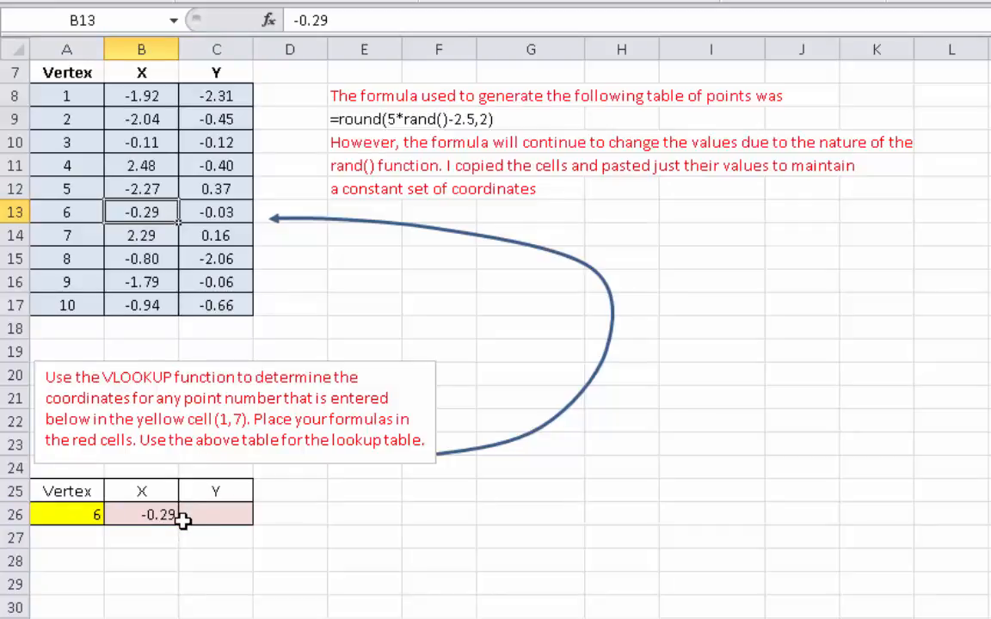
Enter a VLOOKUP formula in C26 that looks up A26 in $A$8:$C$17 and returns column 3 with FALSE for an exact match.
left_click(213, 515)
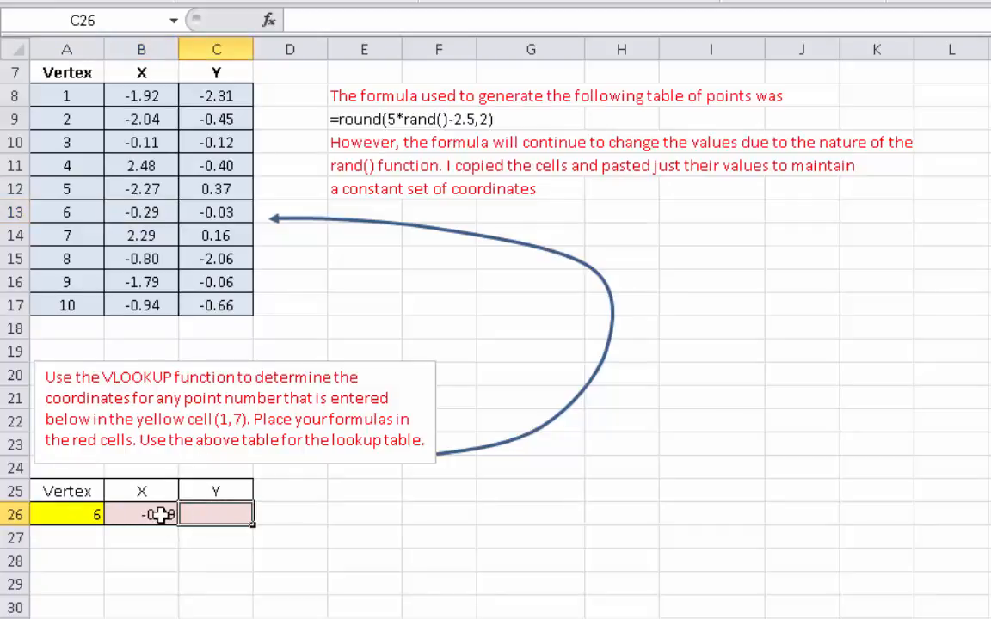
type("=vl")
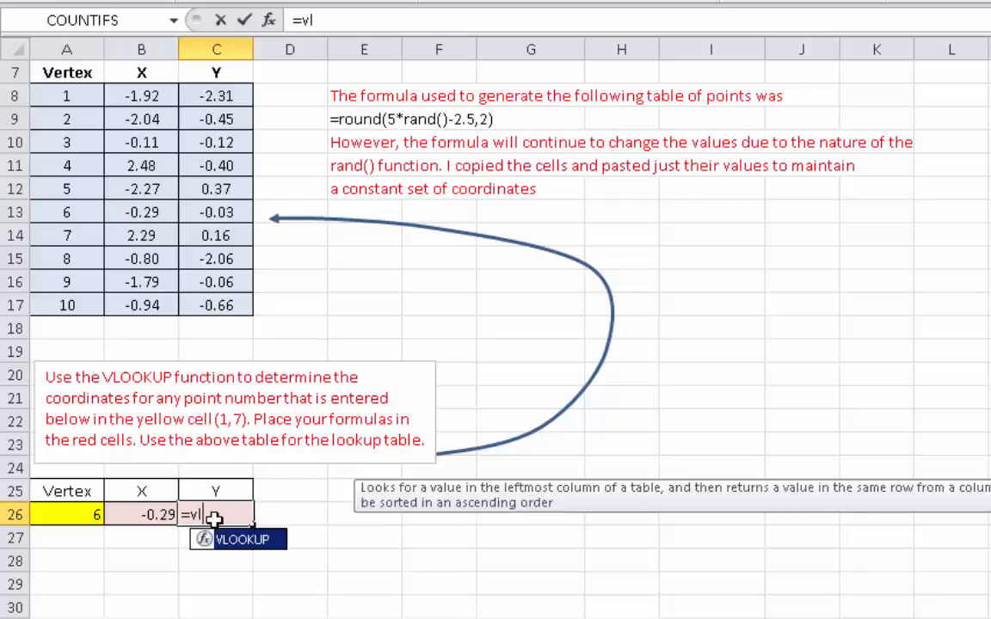
key("Tab")
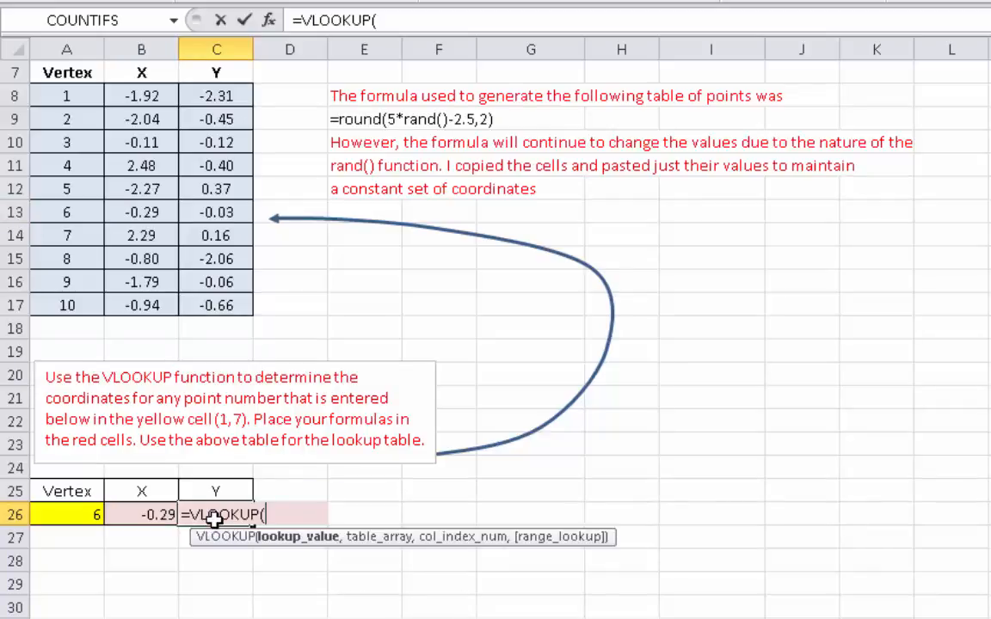
left_click(88, 514)
type(",")
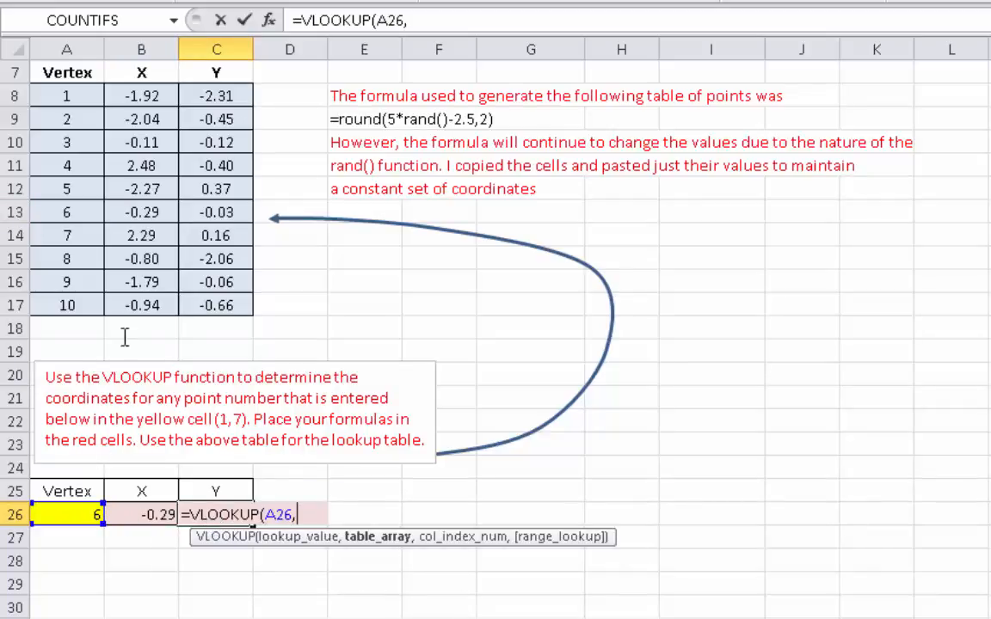
left_click_drag(78, 92, 225, 299)
key("F4")
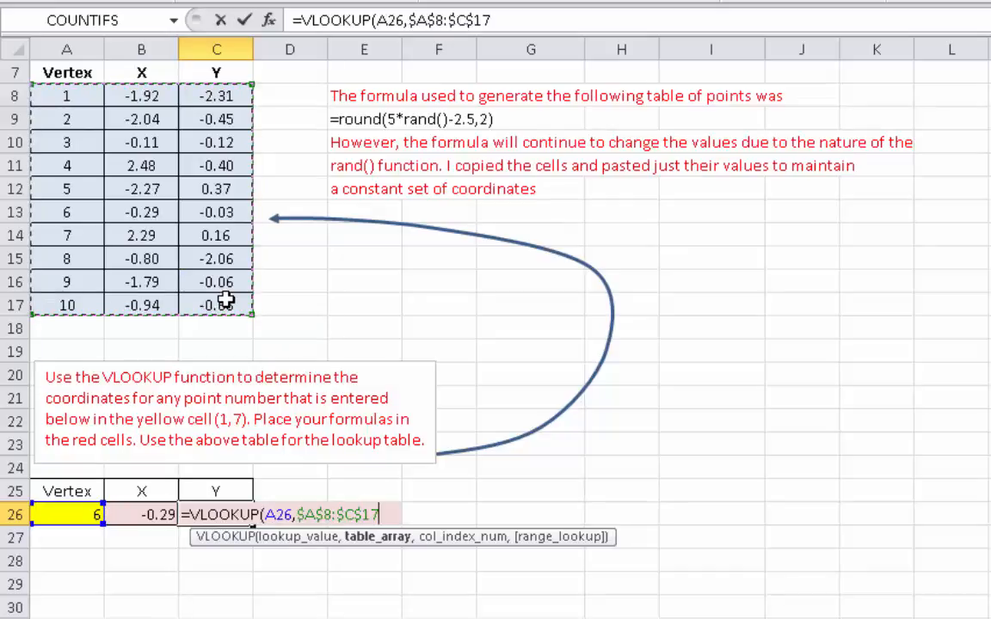
type(",")
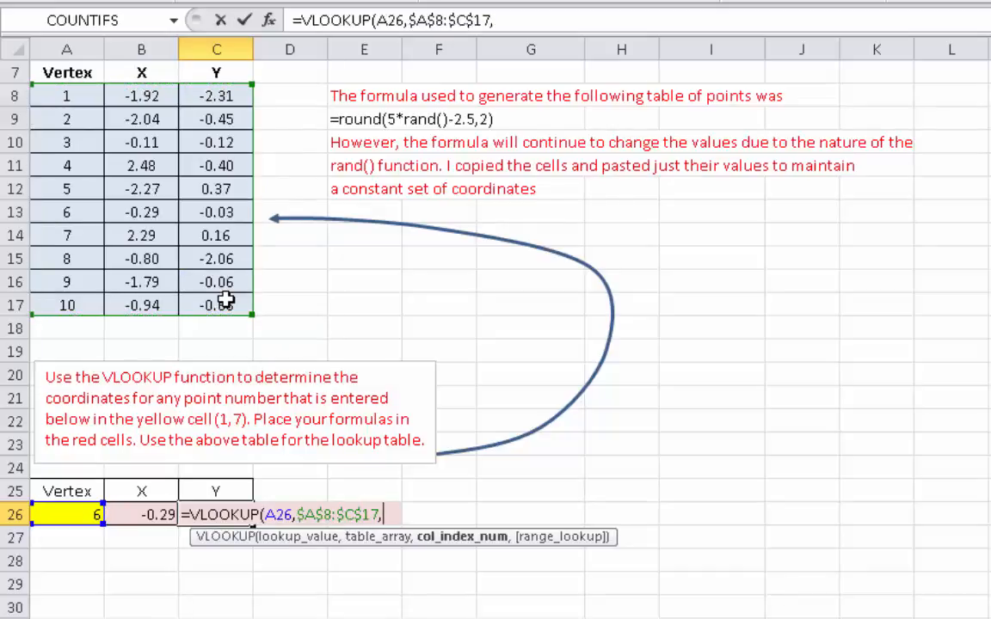
type("3,false")
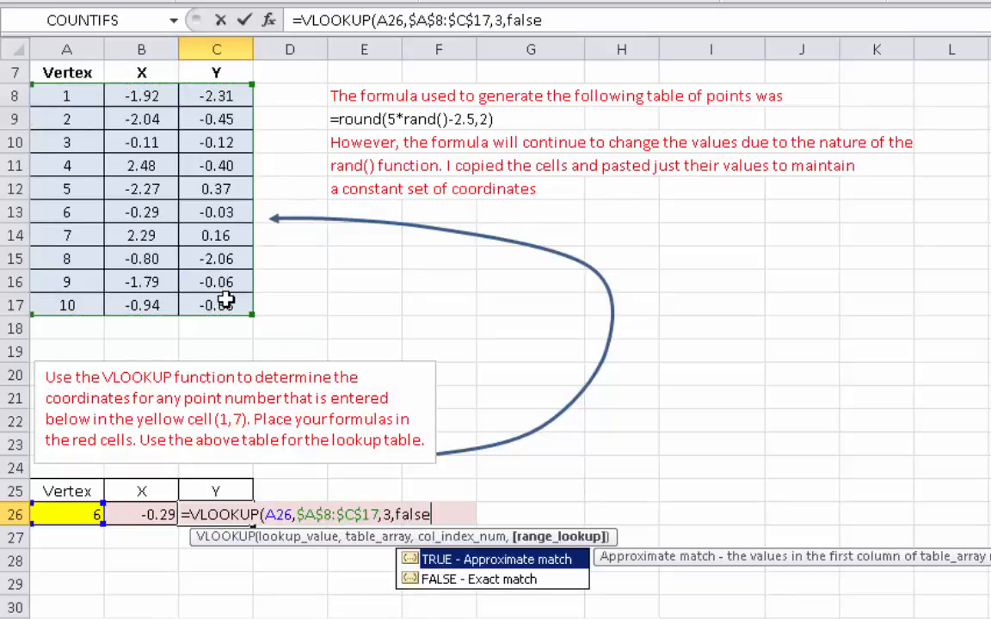
key("Return")
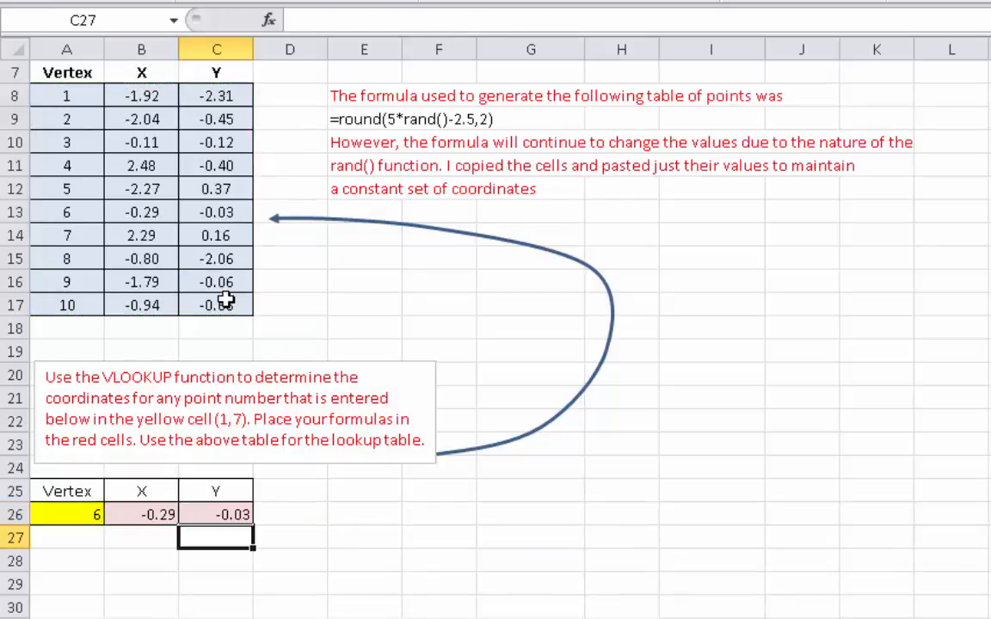
Change the vertex number in A26 to 2 to test both coordinate lookups.
left_click(87, 515)
type("2")
key("Return")
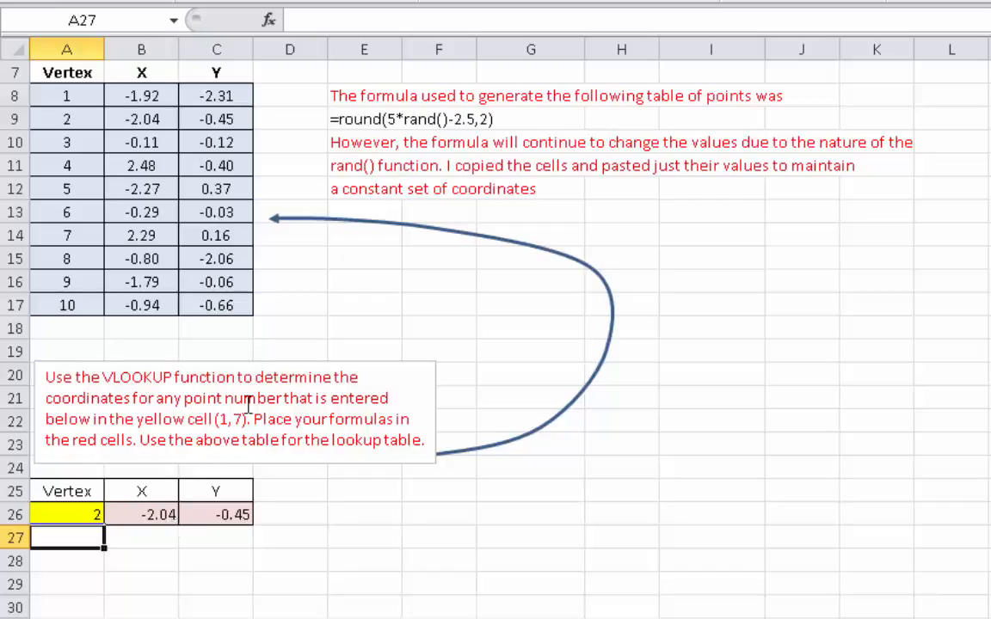
scroll(252, 397, "down", 8)
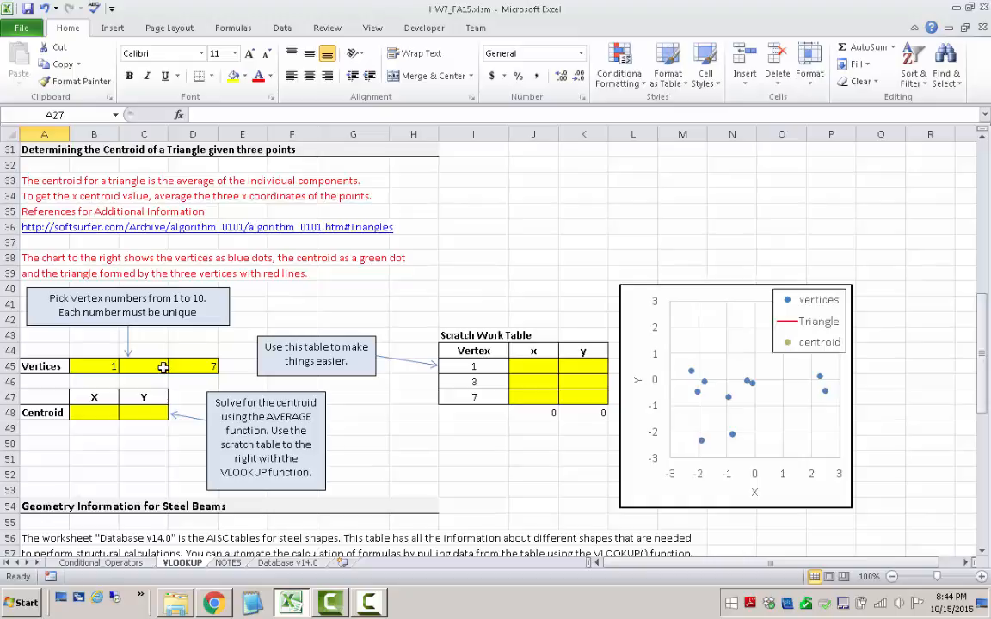
Examine the vertex numbers in B45:D45, the scratch work table, the centroid cells and the reference formula in I45.
left_click(95, 366)
left_click(144, 365)
left_click(201, 366)
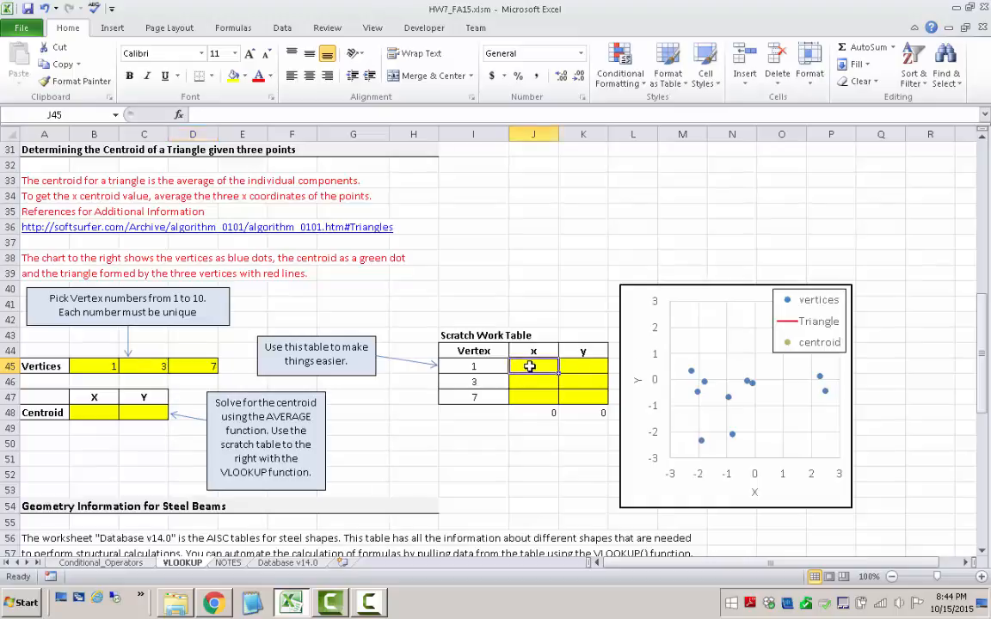
left_click_drag(530, 370, 575, 399)
left_click_drag(76, 413, 135, 412)
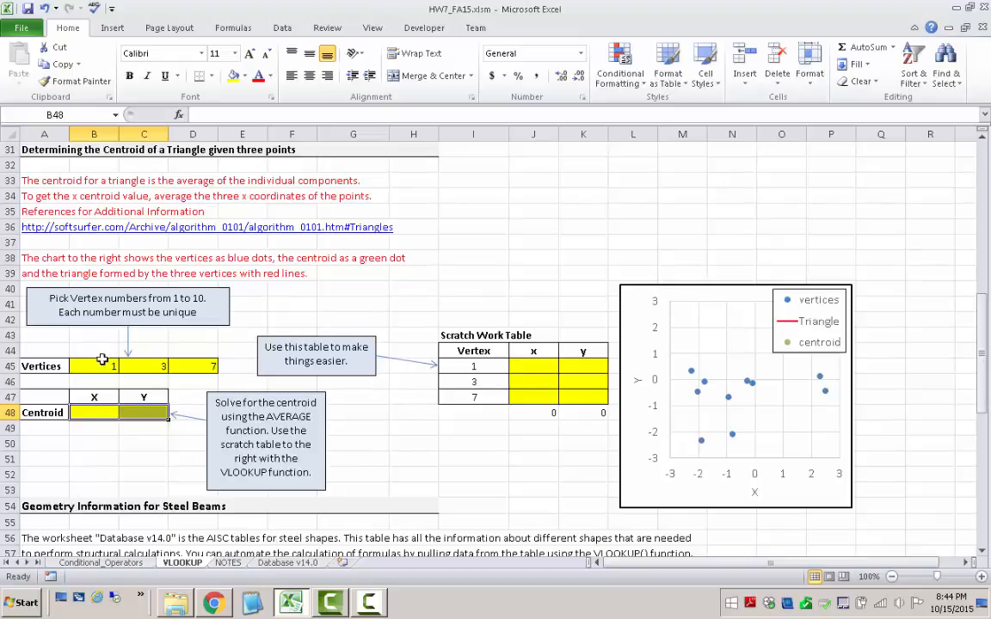
left_click(474, 367)
type("=B45")
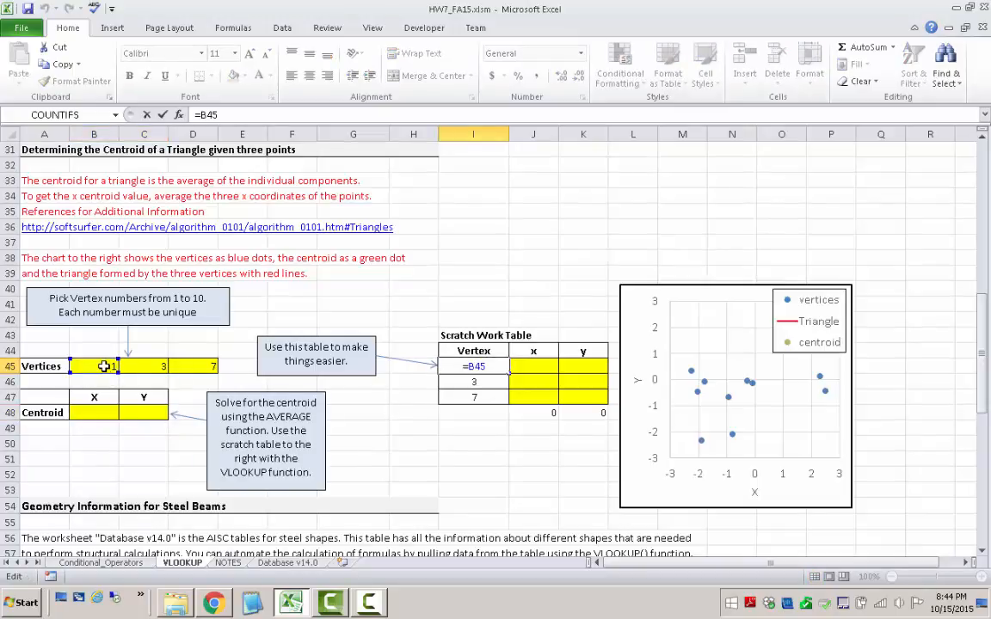
key("ctrl+Return")
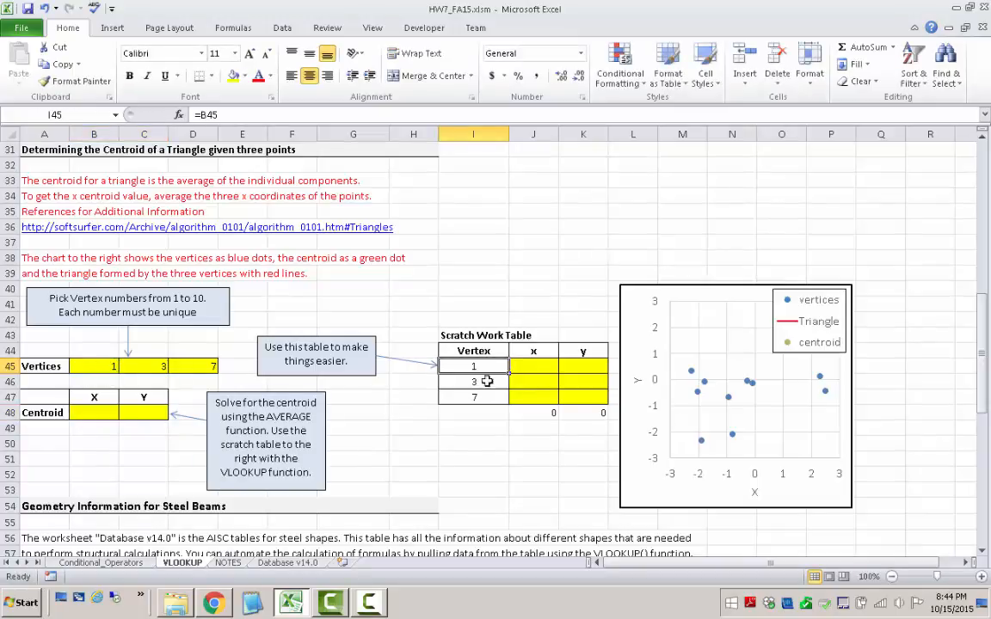
Enter a VLOOKUP formula in J45 that looks up I45 in $A$8:$C$17 and returns column 2 with FALSE for an exact match.
left_click(530, 369)
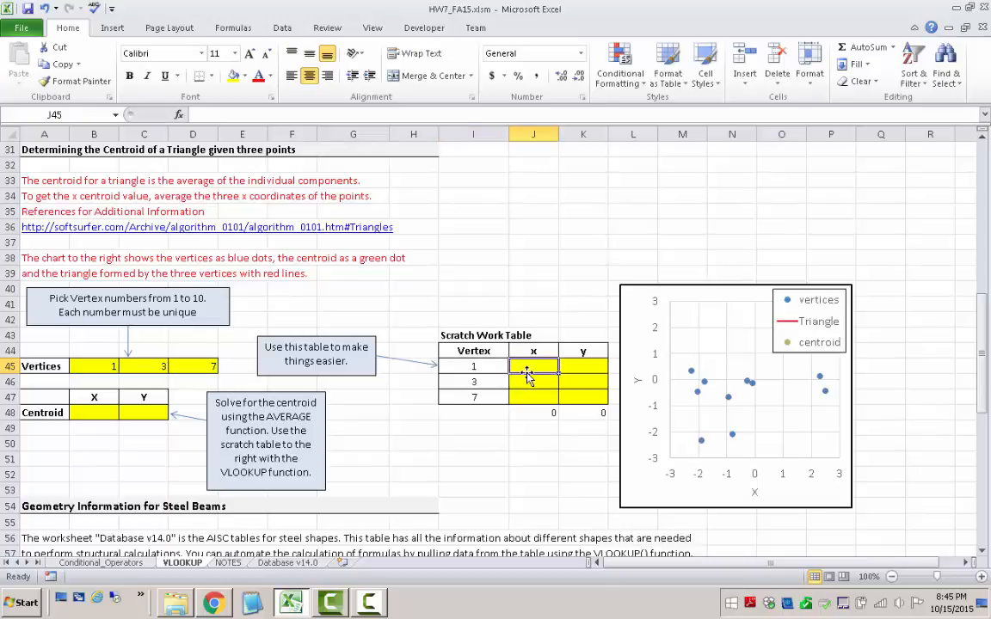
type("=")
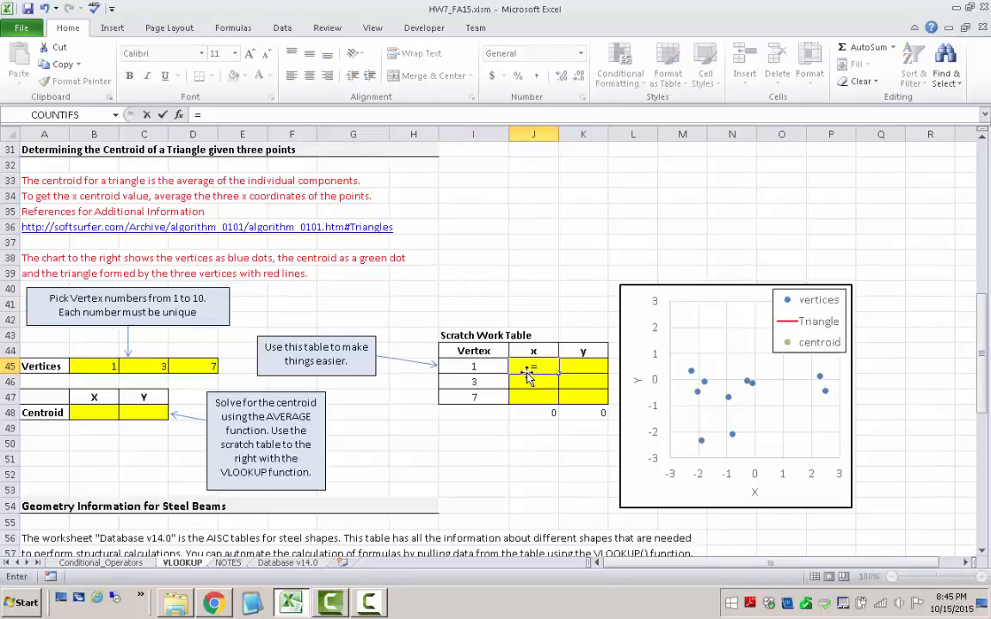
type("vl")
key("Tab")
left_click(444, 366)
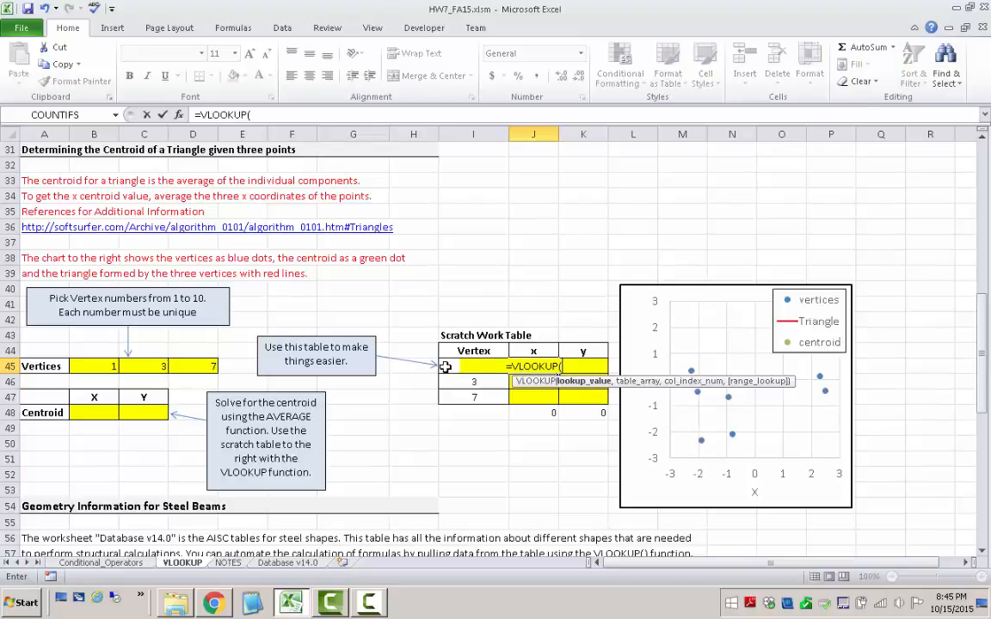
type(",")
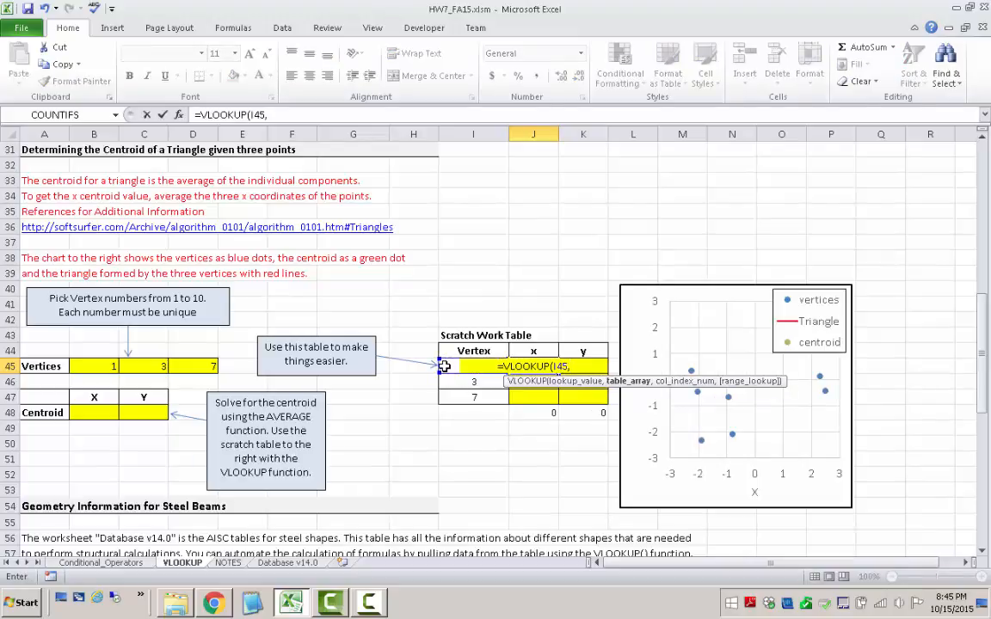
scroll(444, 366, "up", 9)
left_click_drag(44, 211, 162, 356)
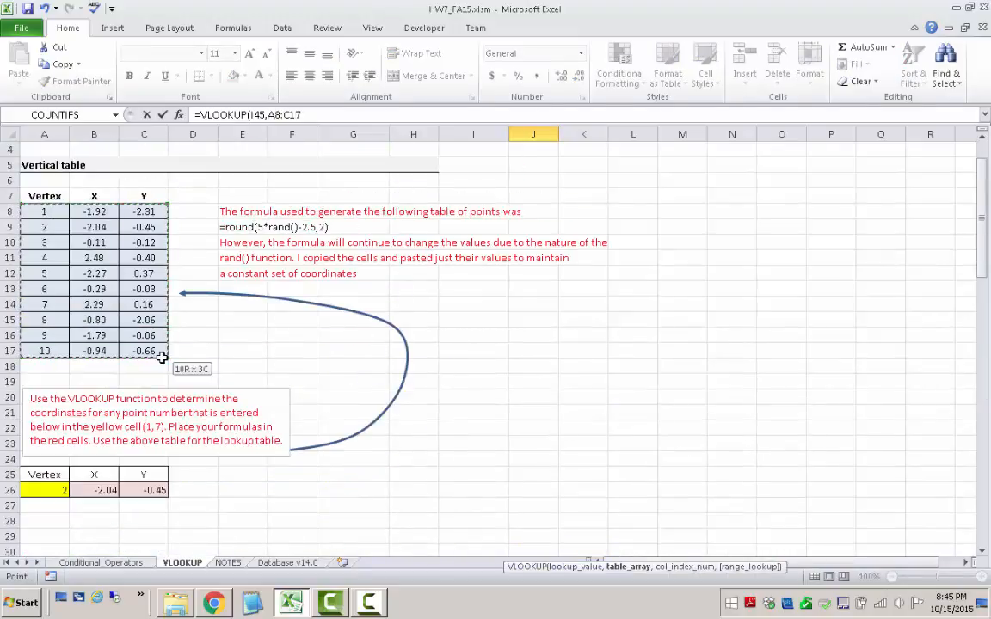
key("F4")
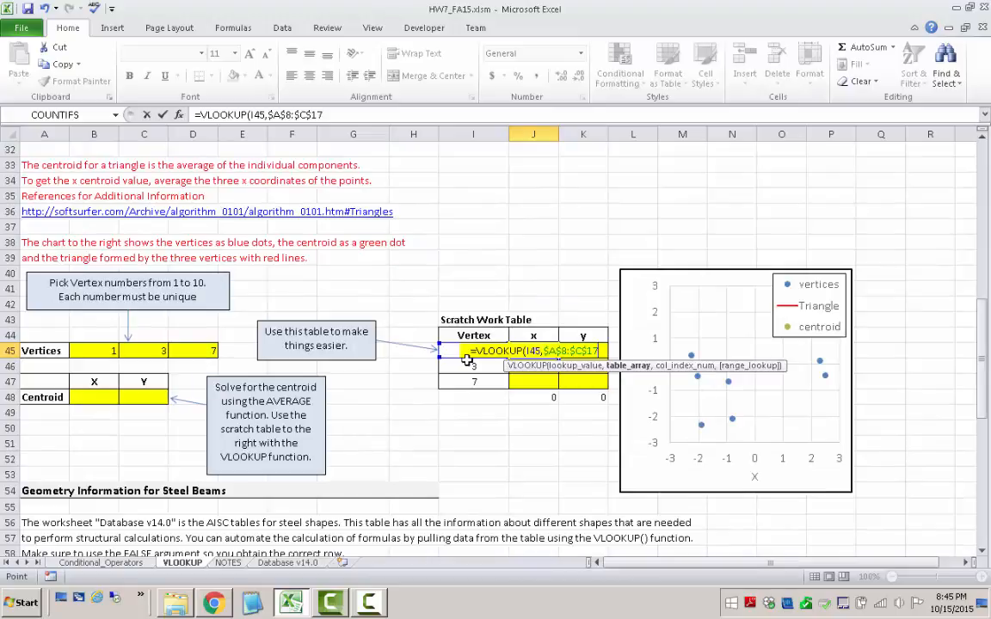
type(",2")
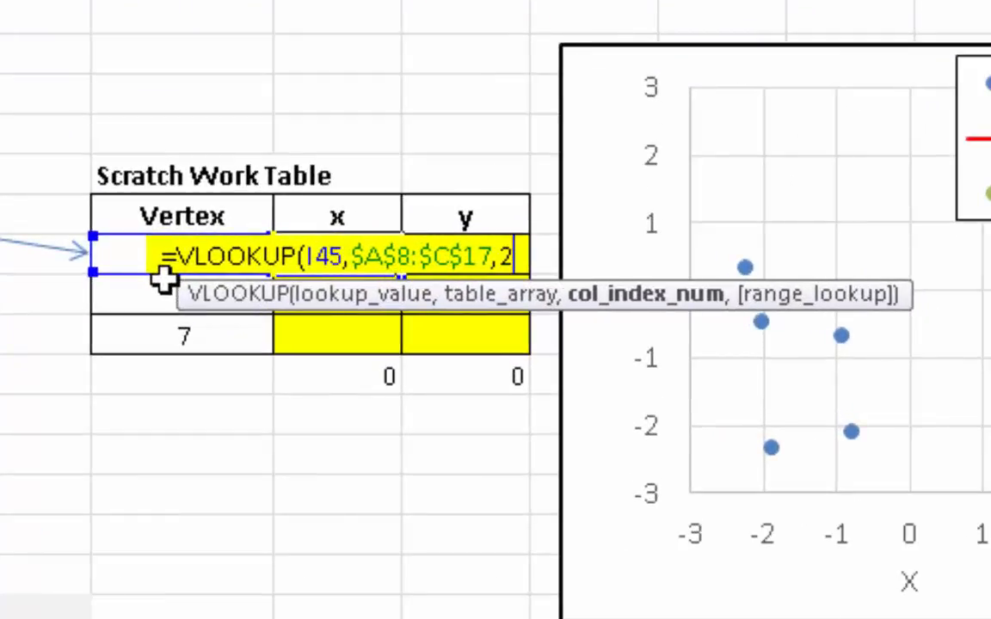
type(",")
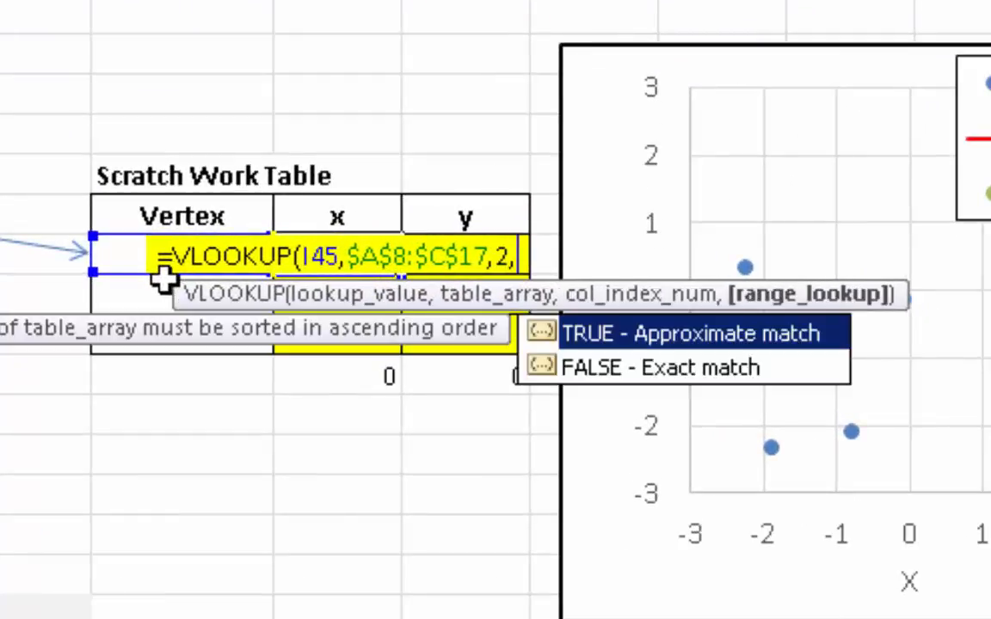
type("false")
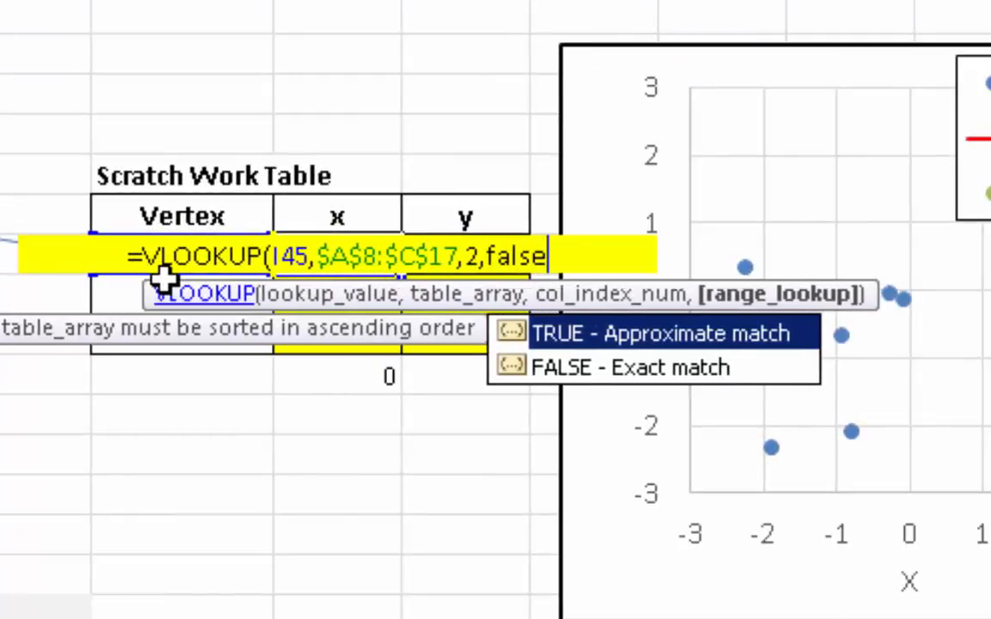
key("Return")
Lock only the column of the lookup value in the J45 formula, making the reference $I45.
triple_click(328, 257)
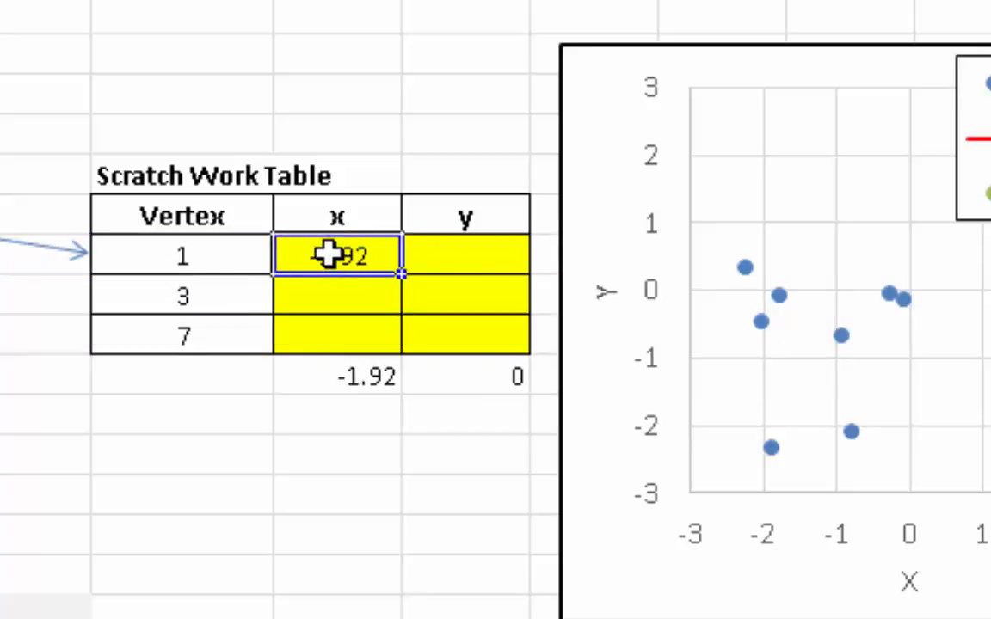
left_click(271, 256)
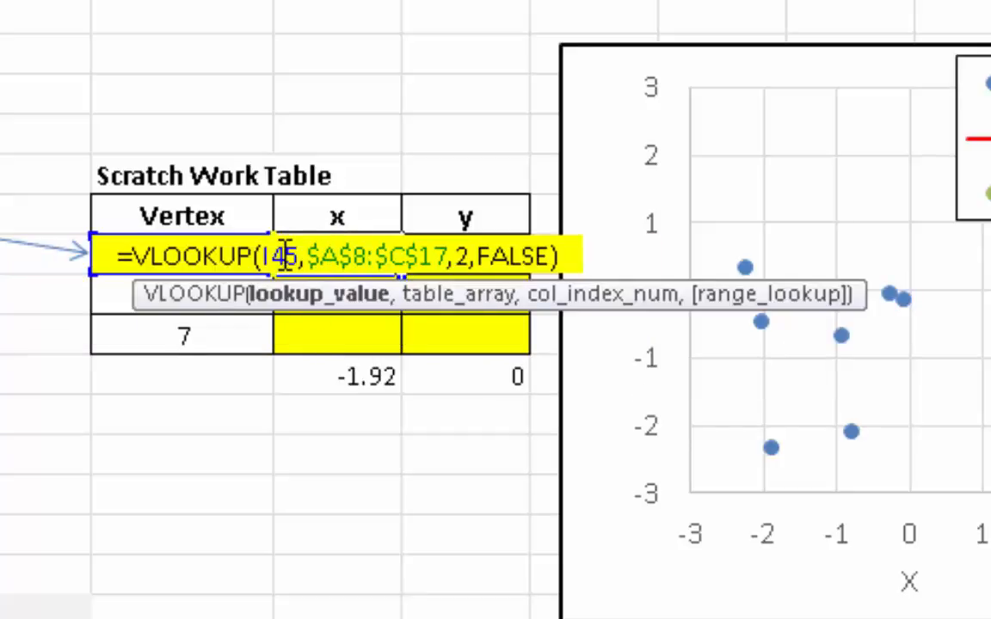
key("F4")
key("F4")
key("F4")
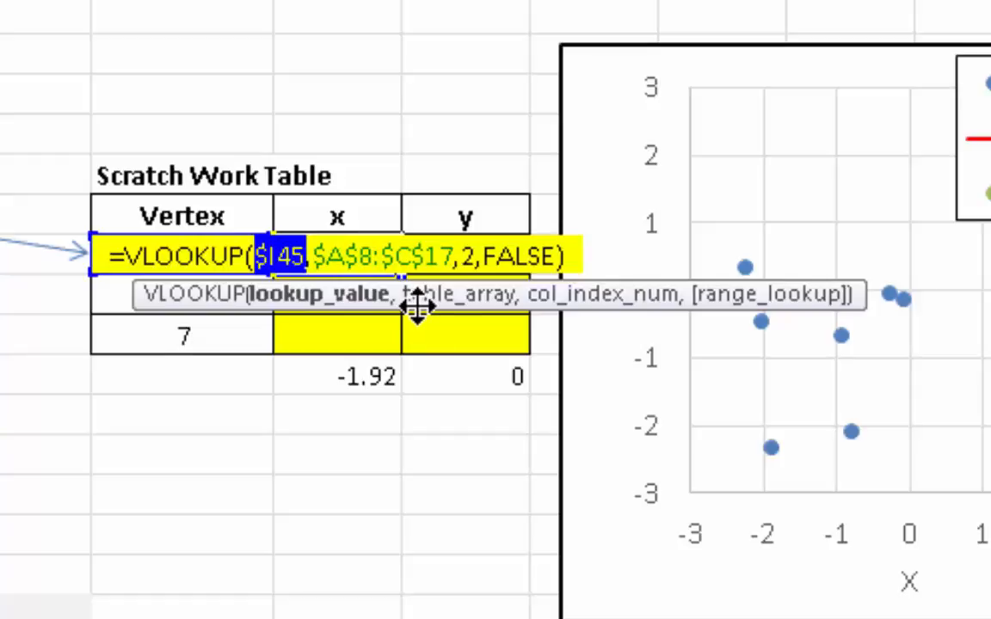
key("Return")
Copy the J45 lookup formula across to K45 and check the references in the copy.
left_click(392, 256)
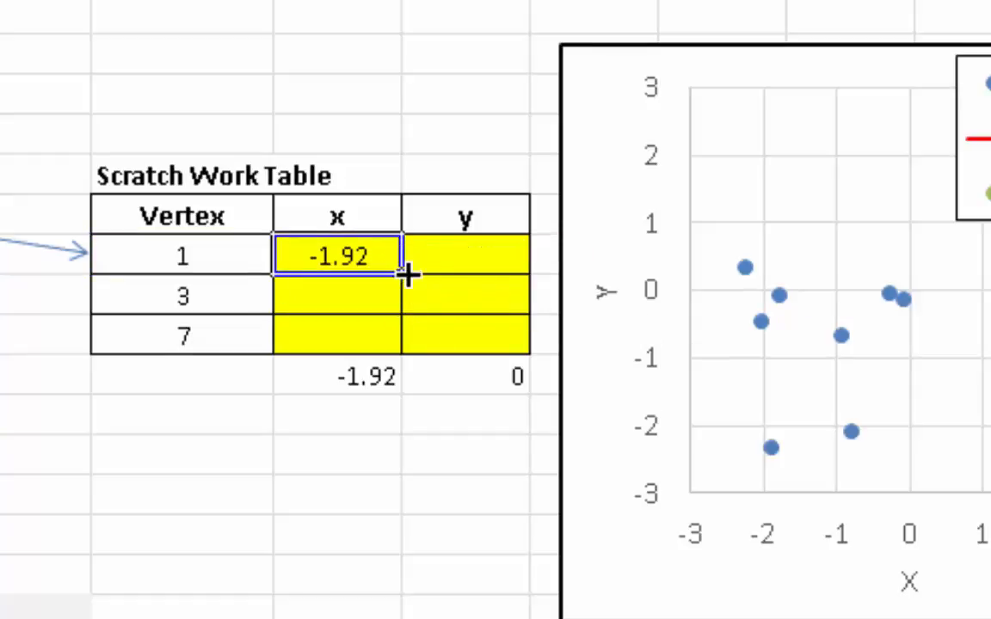
left_click_drag(402, 273, 476, 260)
double_click(475, 260)
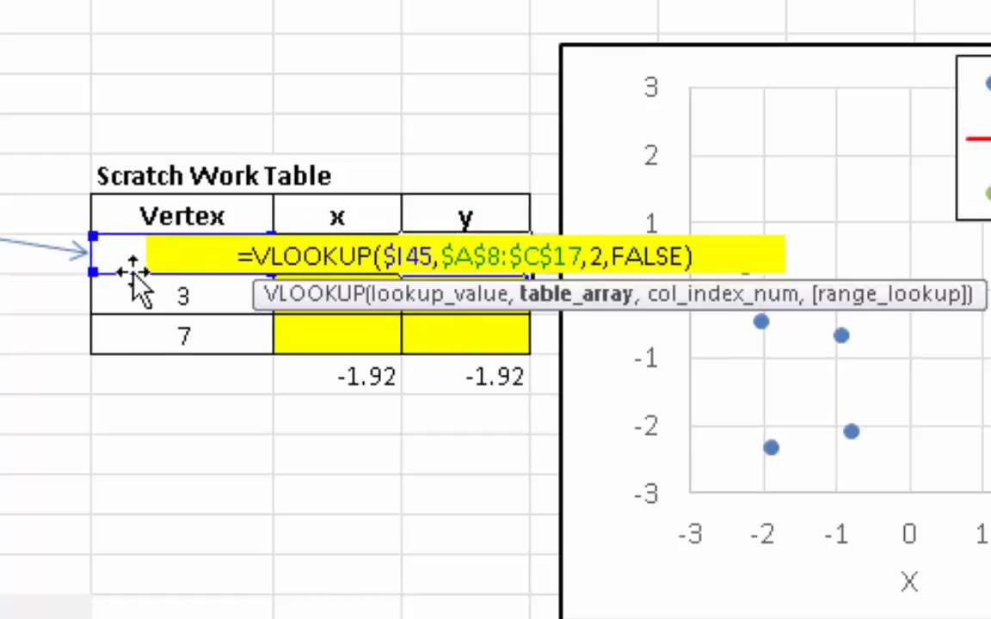
key("Escape")
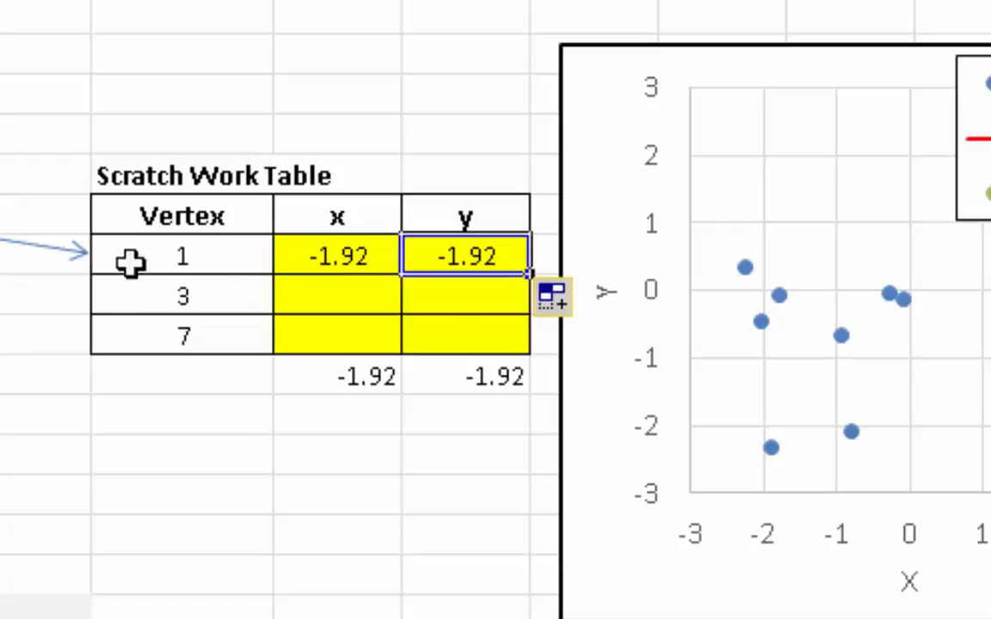
Set the column index in the K45 formula to 3 and fill J45:K45 down through row 47.
double_click(488, 257)
double_click(593, 256)
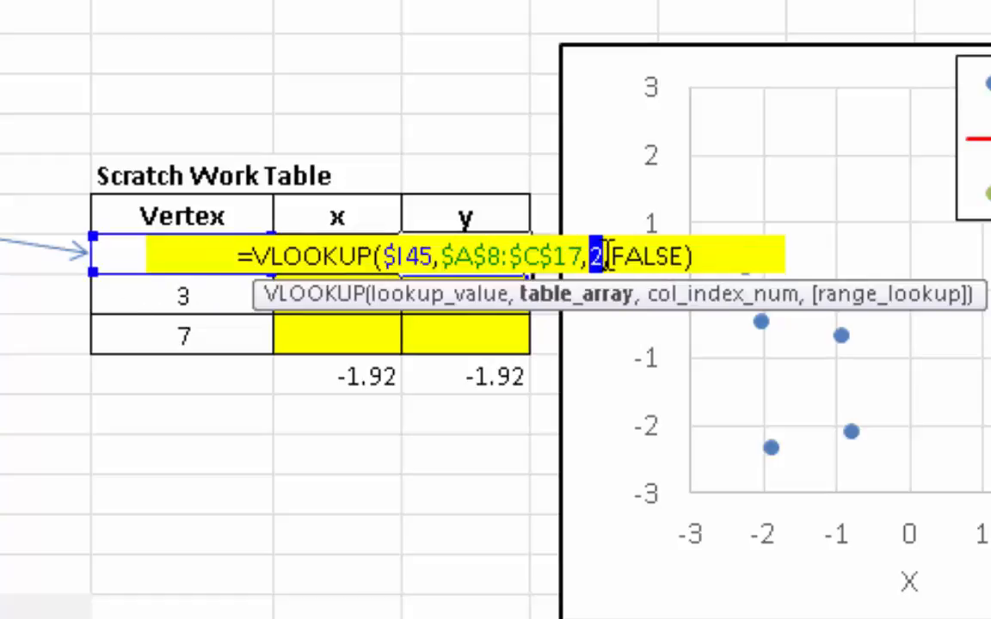
type("3")
key("Return")
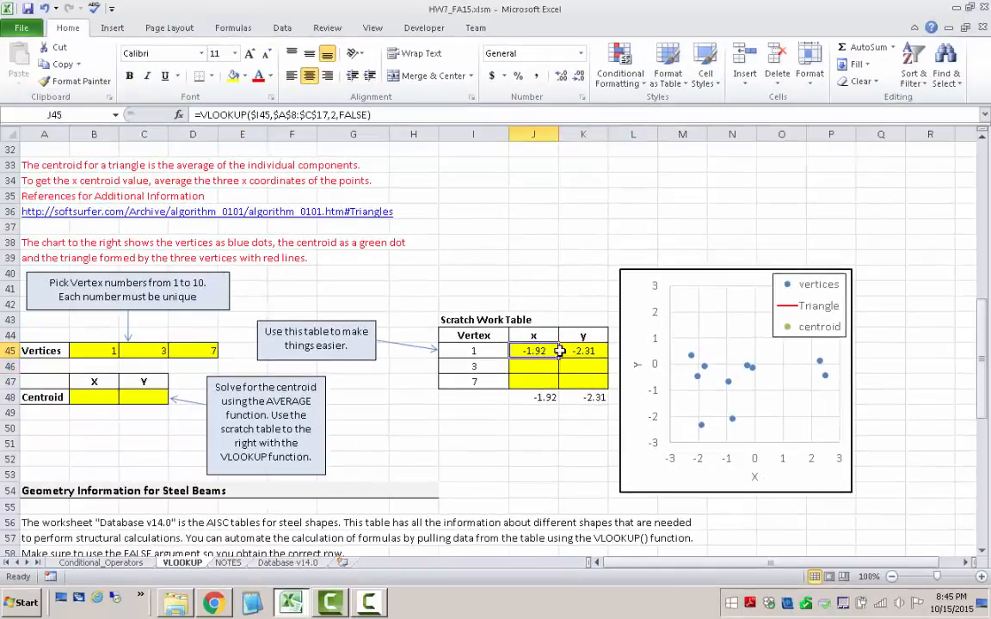
mouse_move(481, 326)
left_mouse_down()
mouse_move(583, 331)
mouse_move(608, 370)
mouse_move(602, 386)
left_mouse_up()
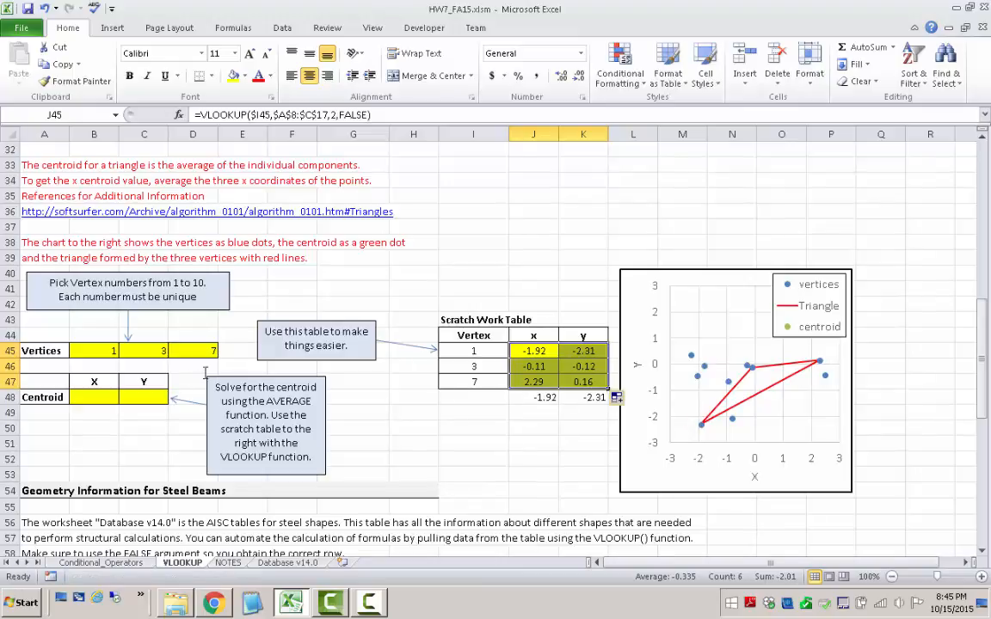
Calculate the centroid's X value in B48 with the AVERAGE of J45:J47.
left_click(96, 394)
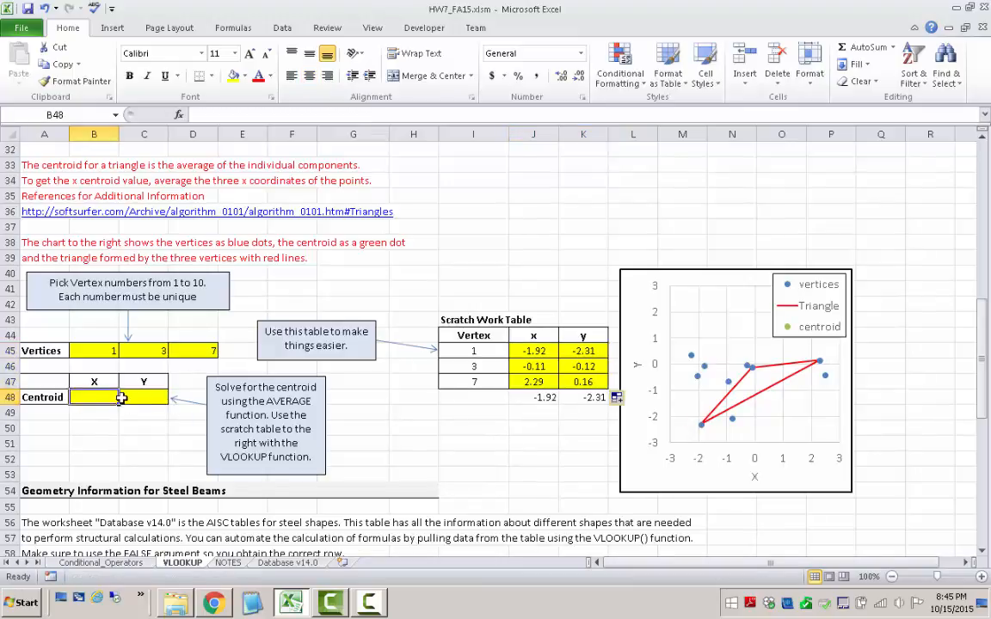
type("=aver")
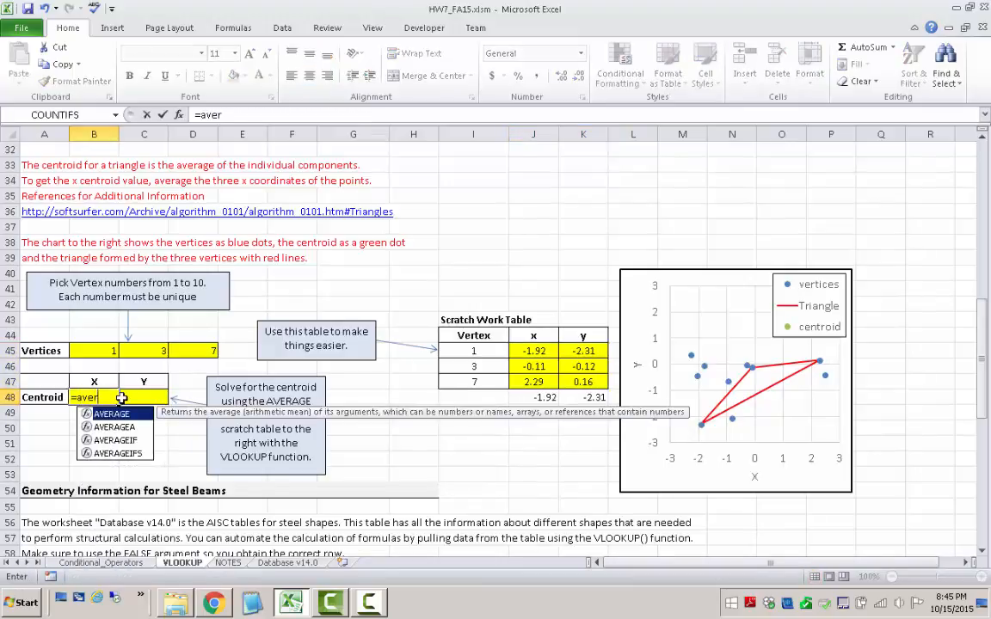
key("Tab")
left_click_drag(541, 352, 545, 382)
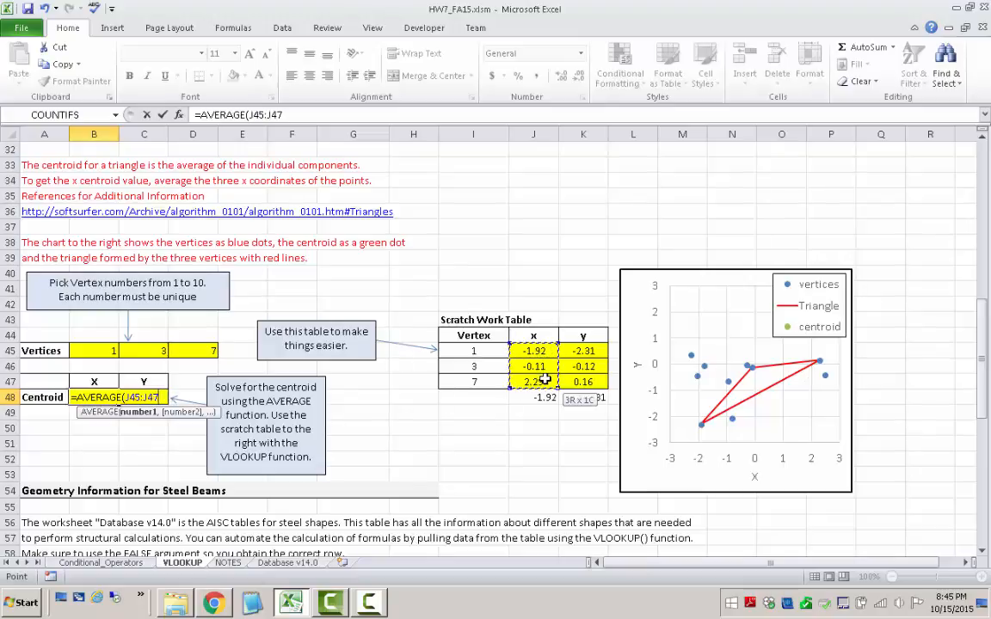
type(")")
key("Return")
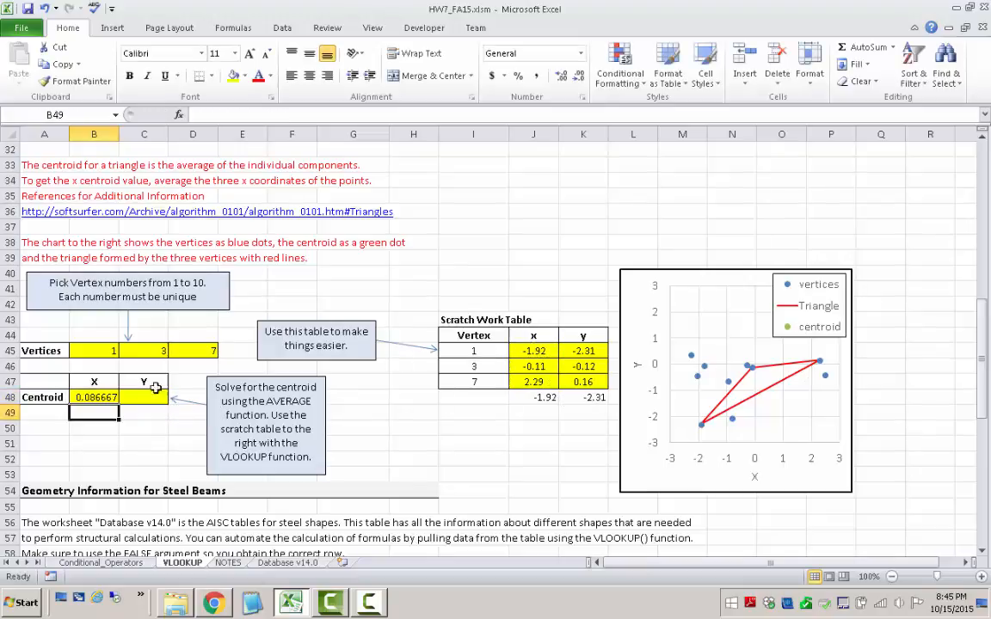
Copy the B48 average formula to C48 for the centroid's Y value and check that it references K45:K47.
double_click(103, 398)
key("Escape")
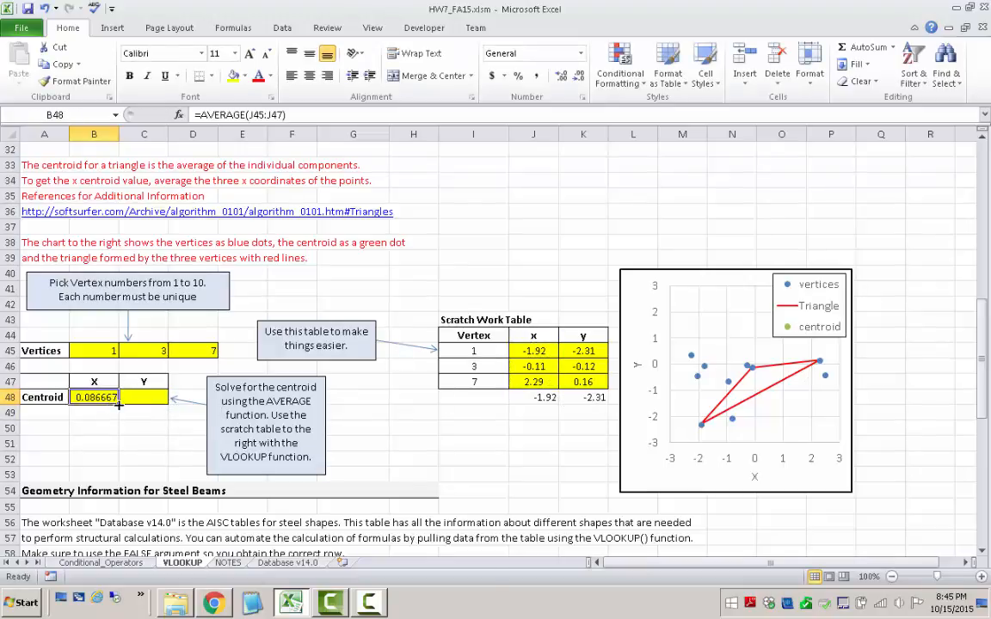
left_click_drag(119, 405, 153, 403)
double_click(148, 398)
key("Escape")
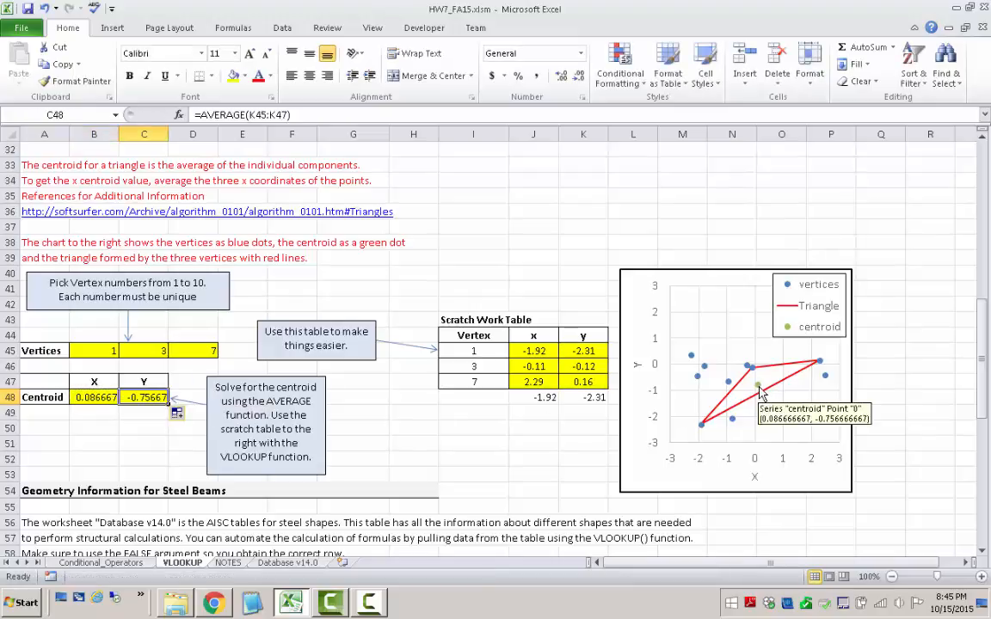
Review the steel beam instructions, the NOTES sheet, and the shape labels and property columns on the Database v14.0 sheet.
left_click(135, 424)
scroll(135, 424, "down", 6)
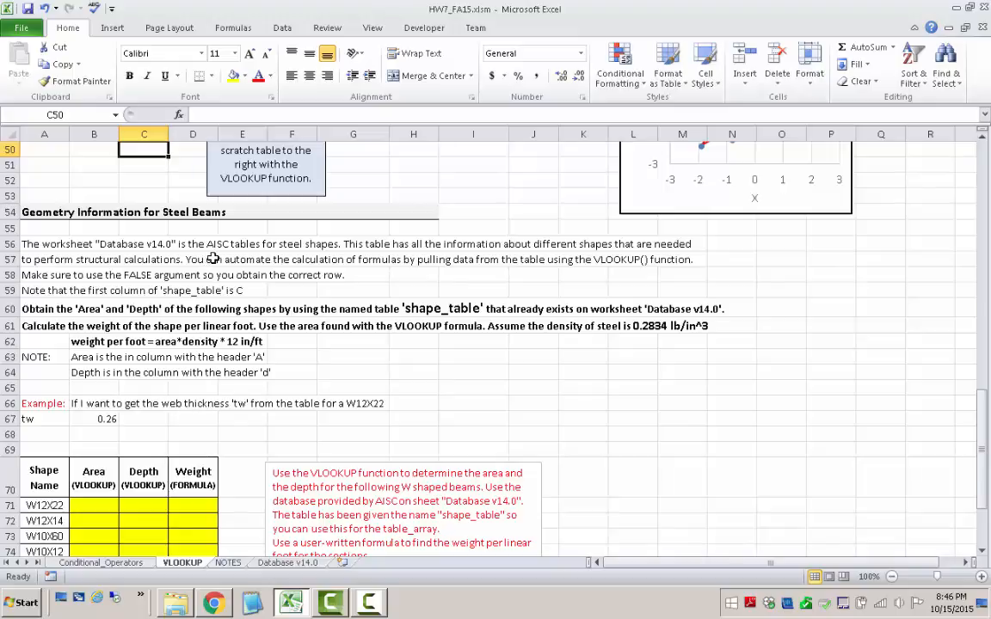
scroll(175, 357, "down", 1)
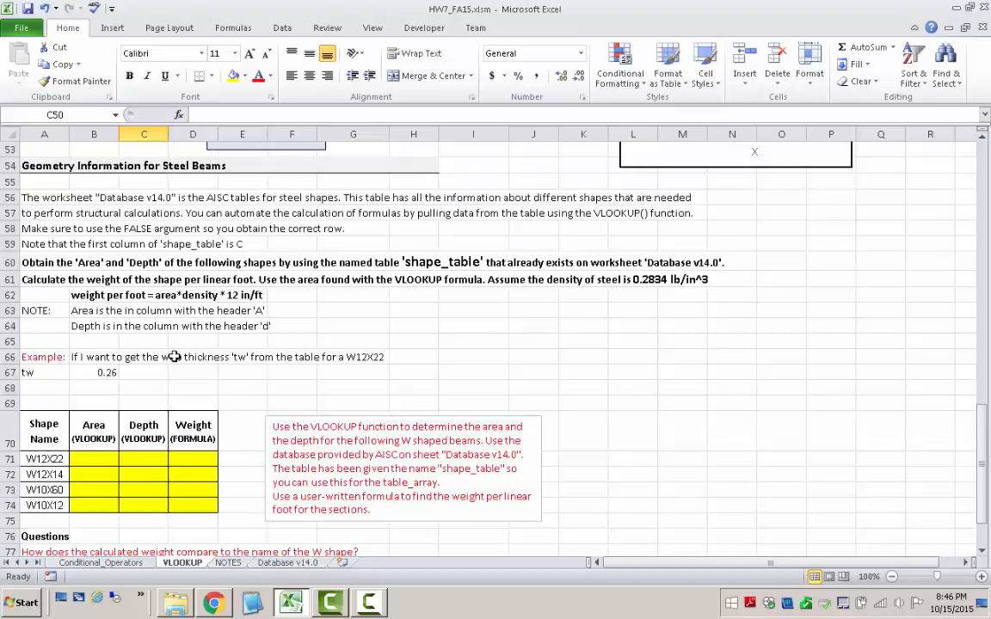
left_click(228, 563)
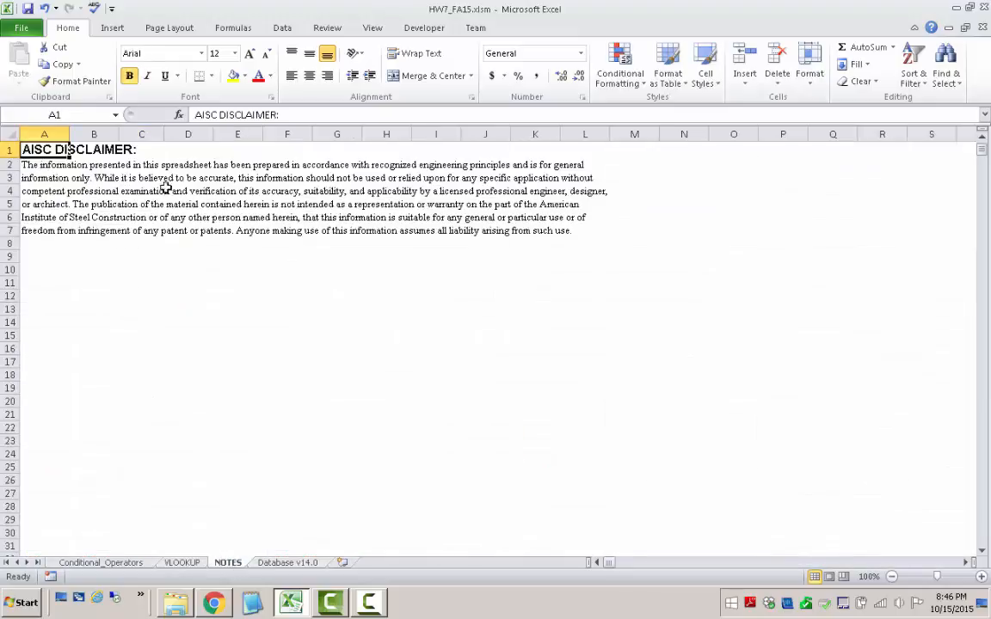
left_click(271, 564)
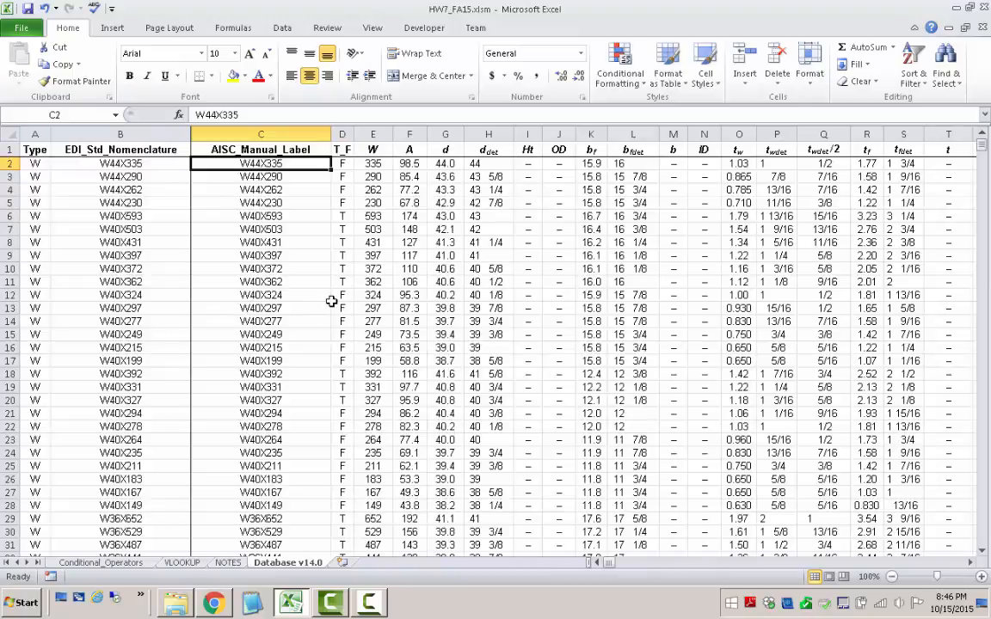
left_click_drag(246, 166, 247, 466)
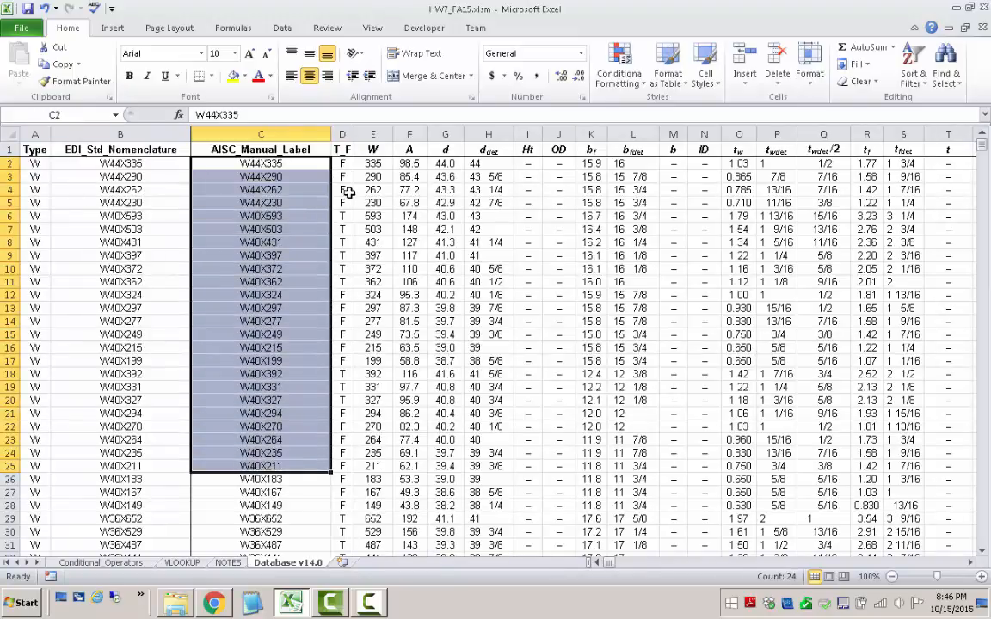
left_click_drag(342, 169, 894, 166)
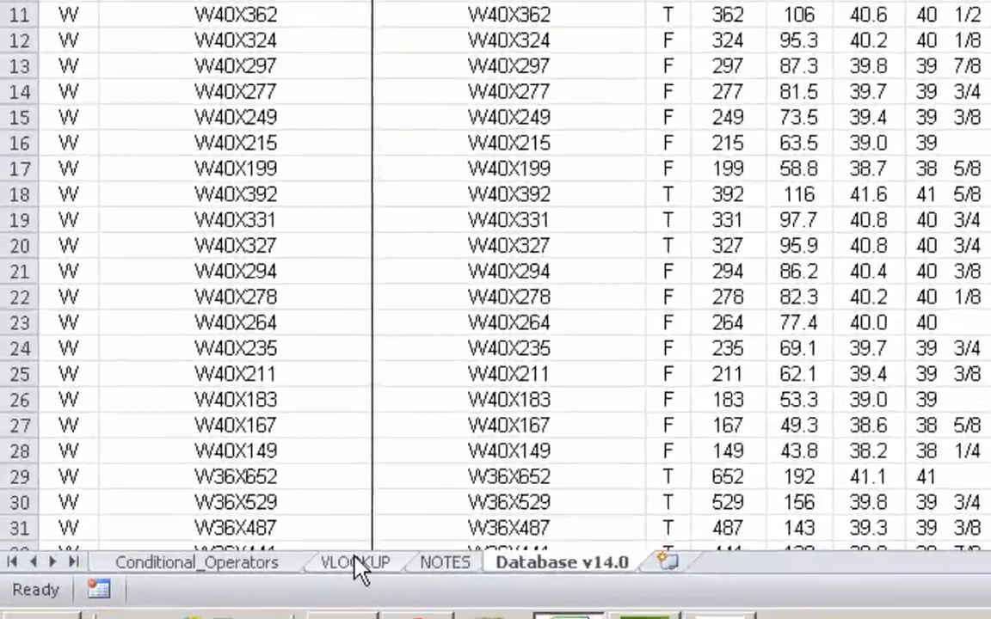
Compare the beam table on the VLOOKUP sheet with the Database v14.0 columns, starting from AISC_Manual_Label.
left_click(182, 563)
left_click(234, 290)
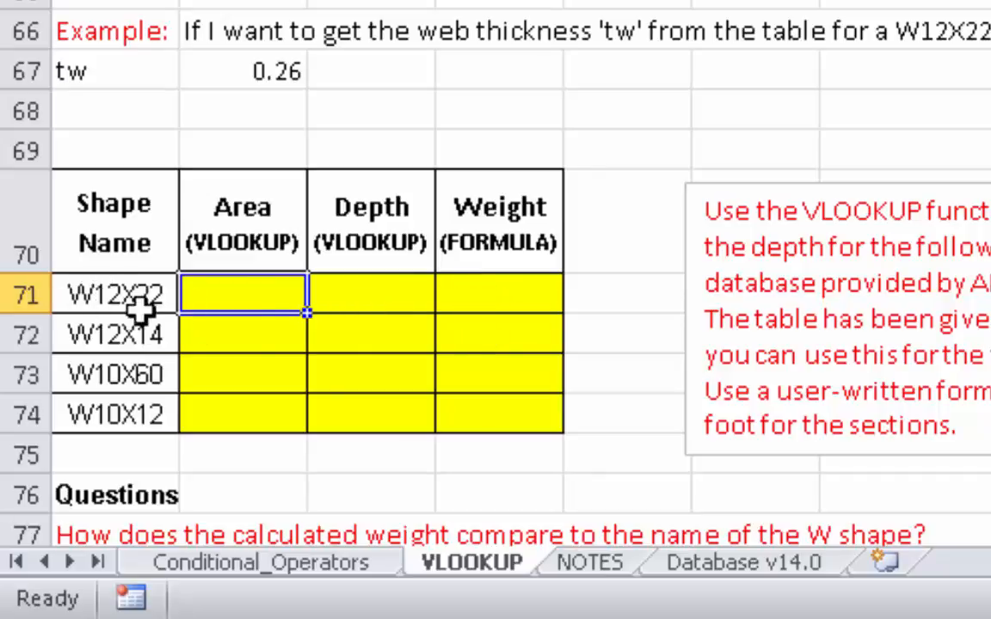
scroll(137, 250, "down", 1)
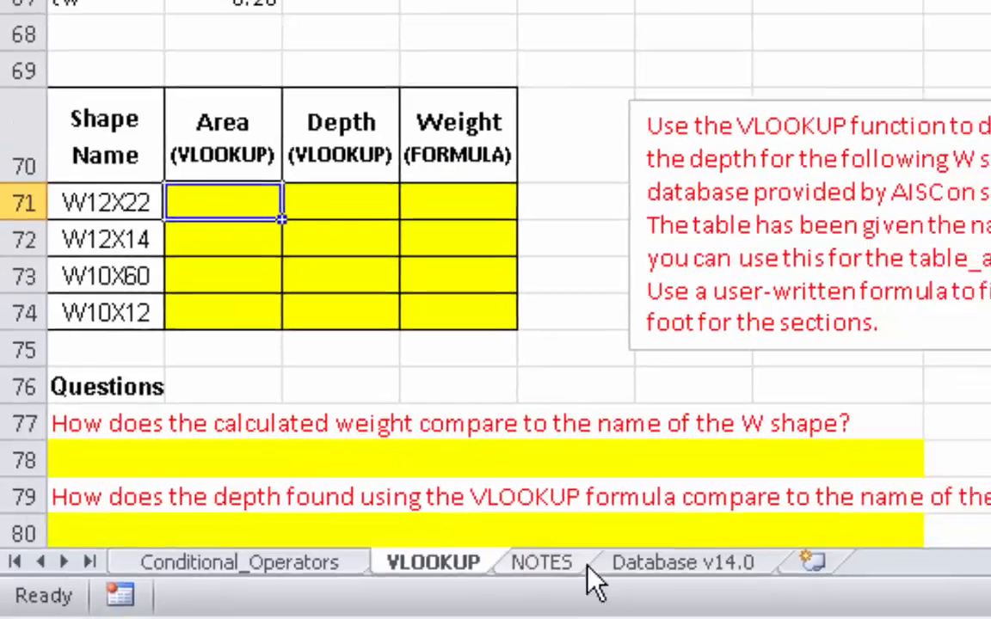
left_click(744, 561)
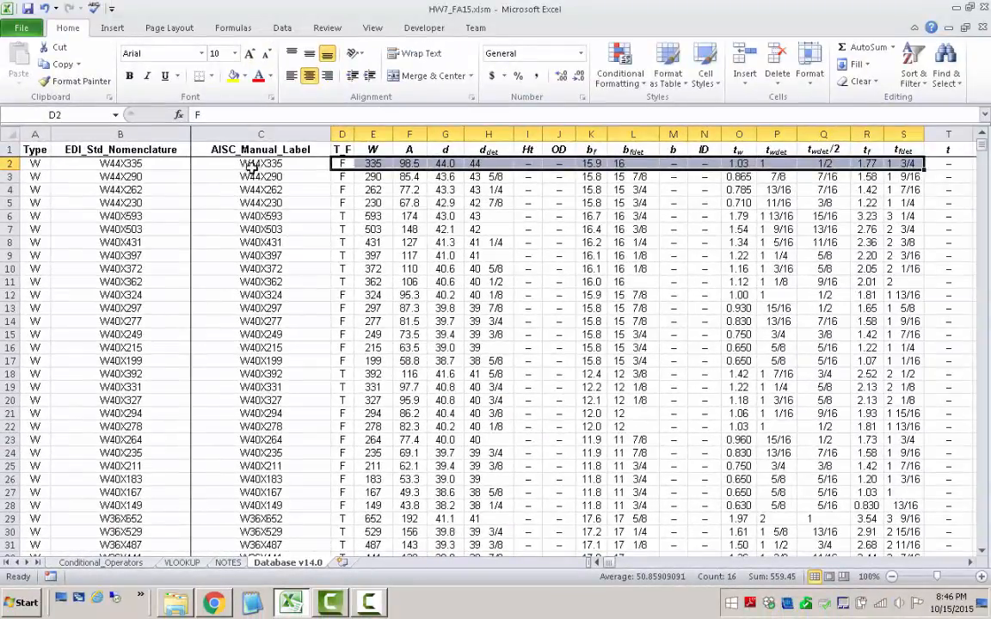
left_click_drag(255, 163, 594, 373)
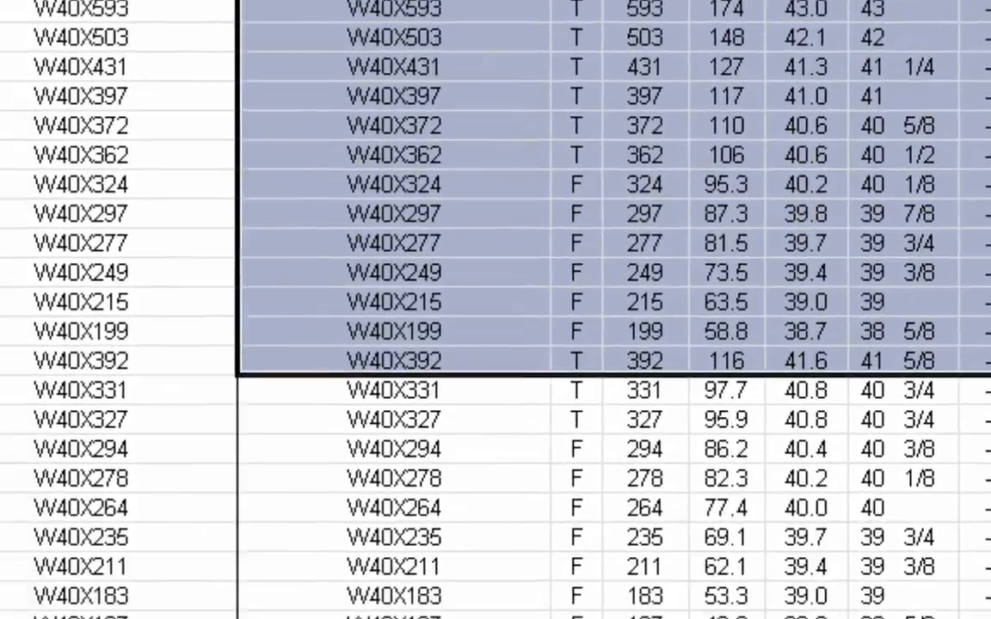
left_click(436, 589)
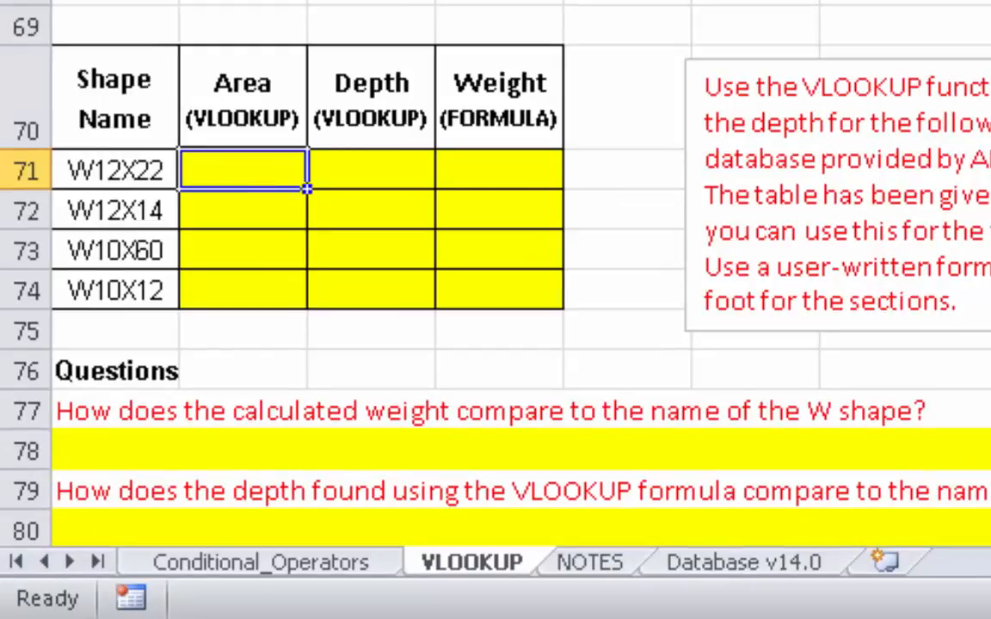
Begin a VLOOKUP formula in B71 with the shape name in A71 as the lookup value.
type("=")
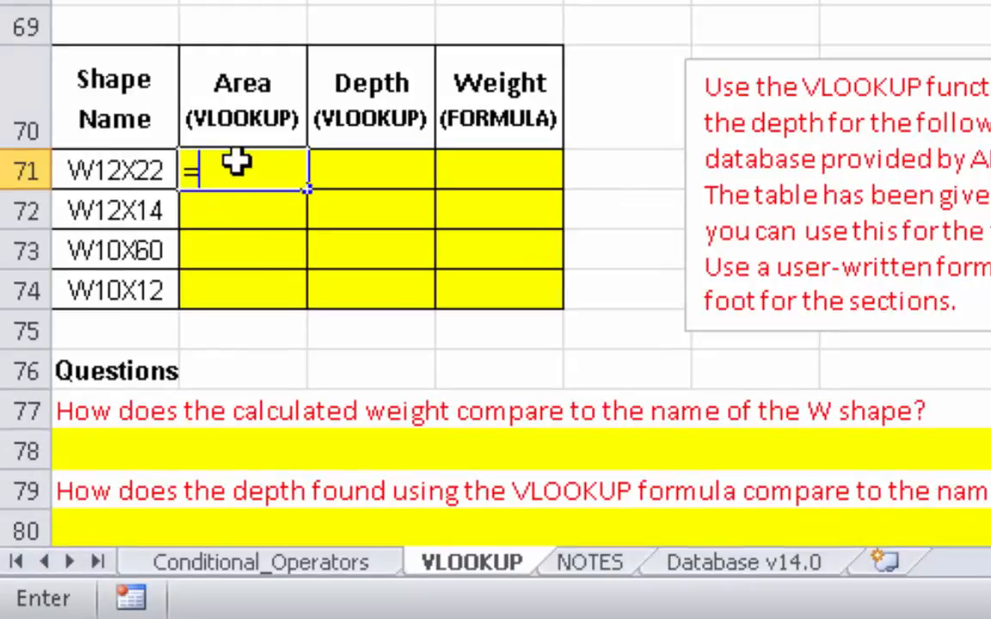
type("vl")
key("Tab")
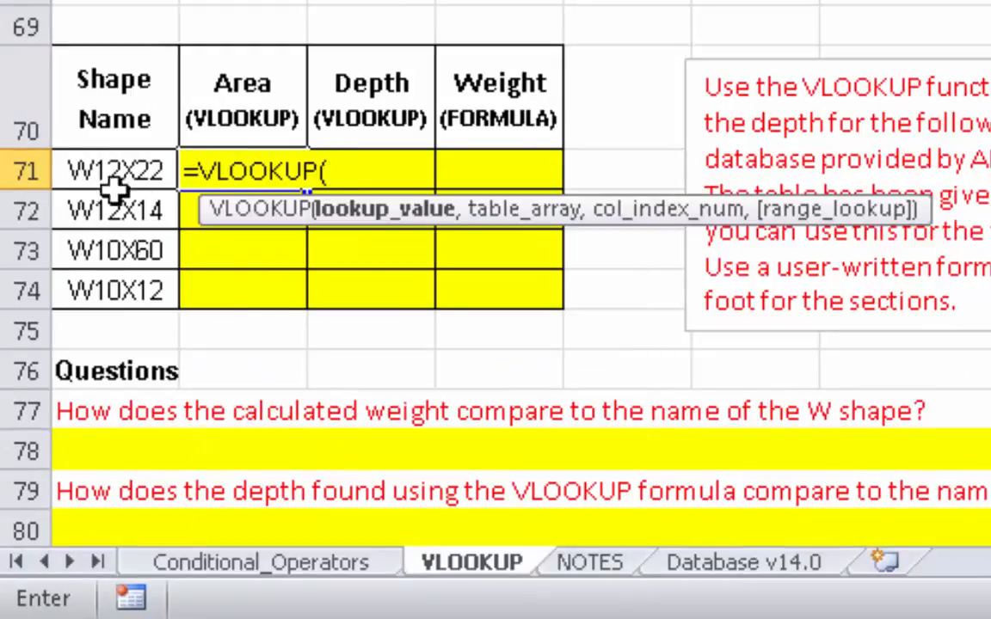
left_click(135, 169)
type(",")
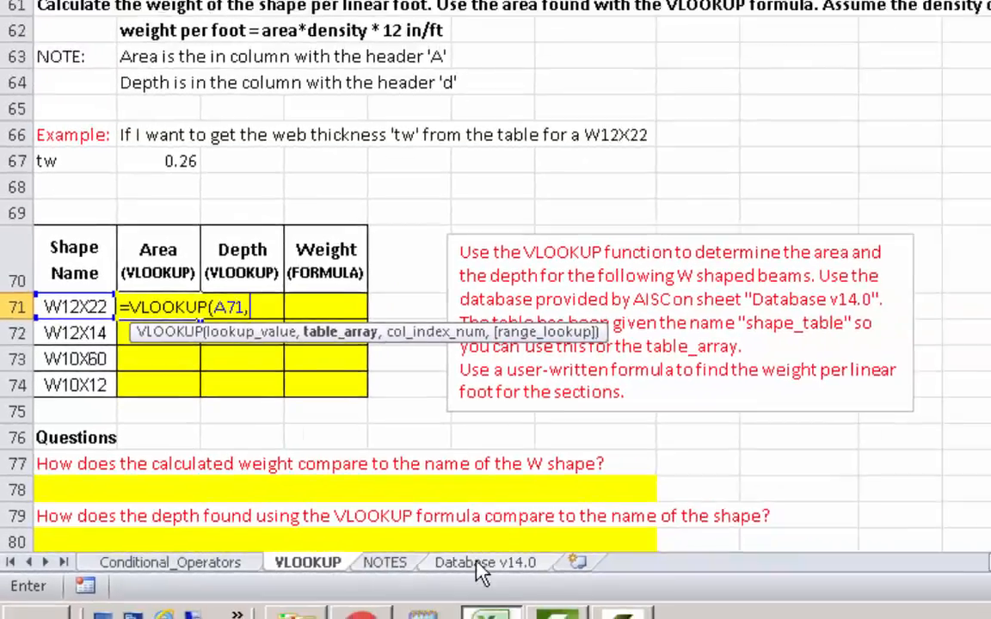
Set the formula's table array to C2:EH1995 on the Database v14.0 sheet.
left_click(714, 563)
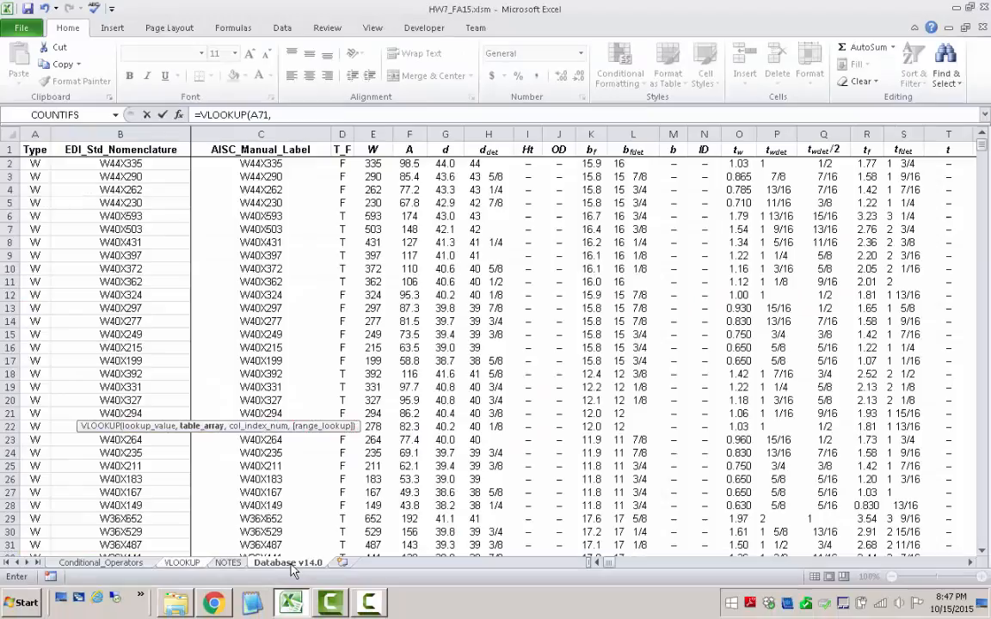
left_click(273, 165)
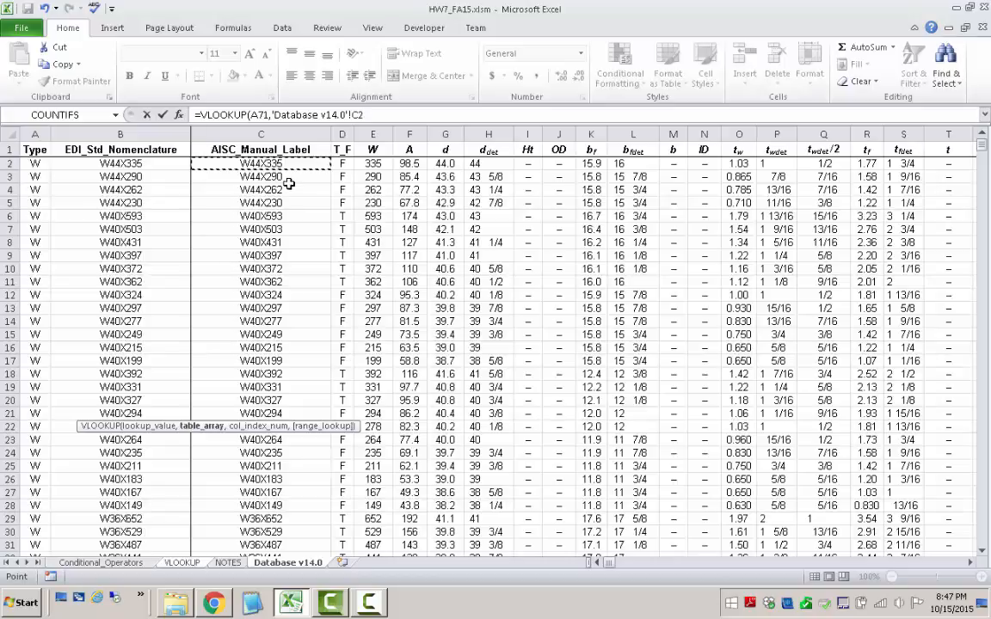
key("ctrl+shift+Right")
key("ctrl+shift+Down")
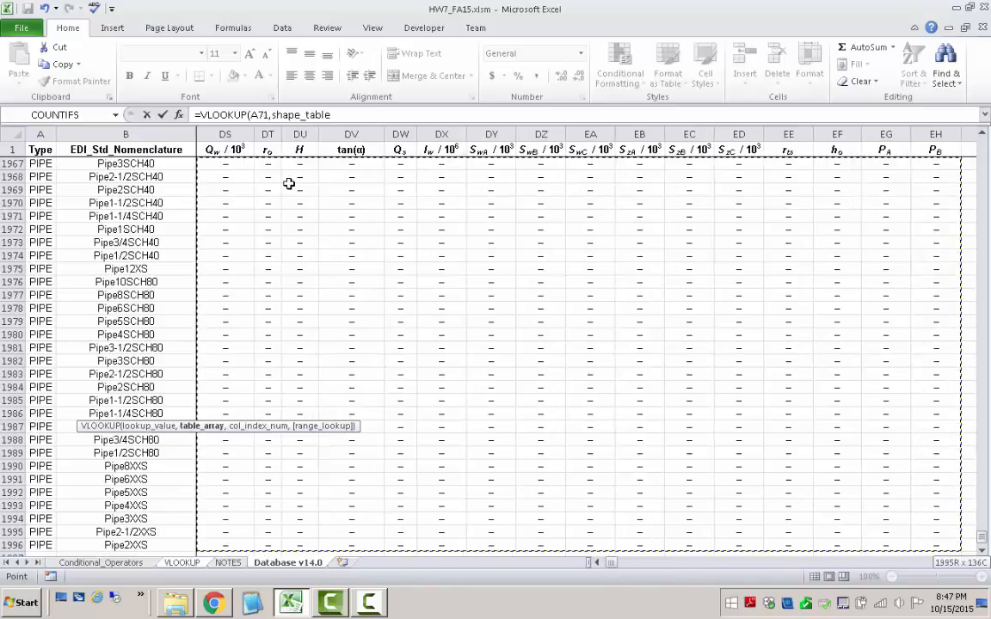
key("shift+Up")
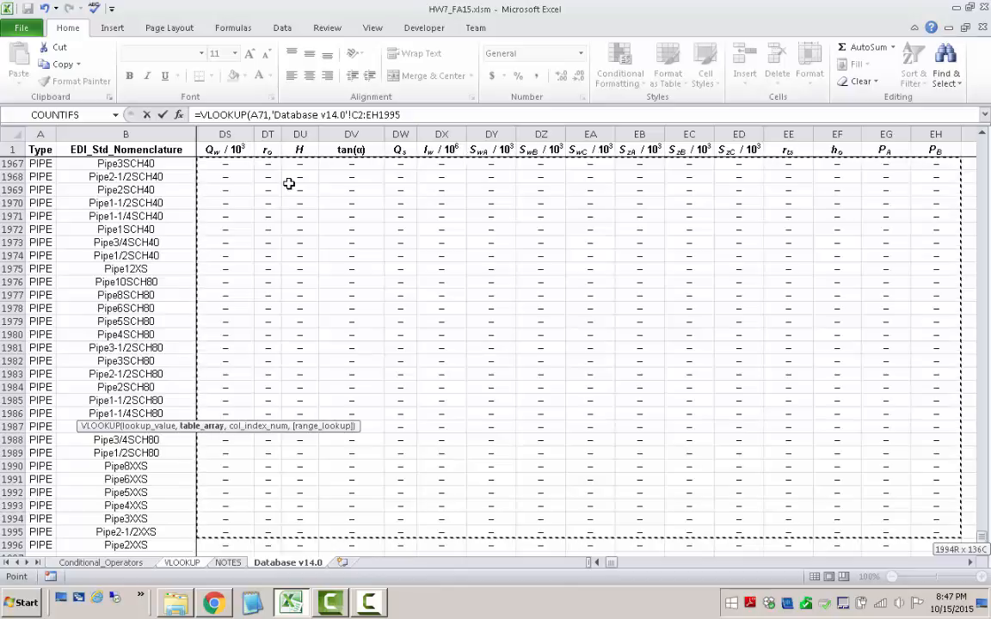
type(",")
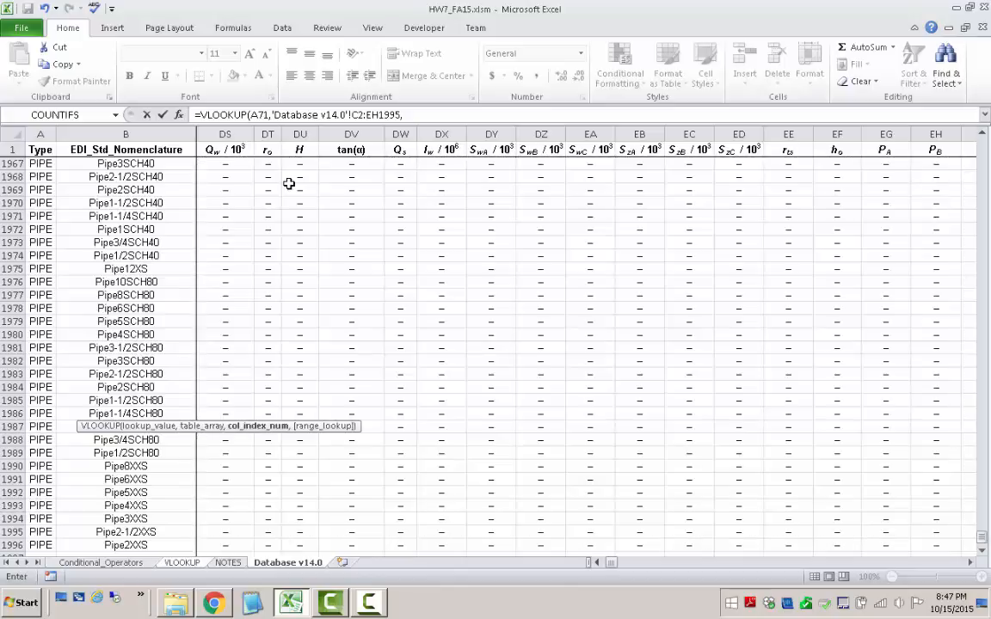
Return to the VLOOKUP sheet and complete the B71 formula with column index 4 and FALSE for an exact match.
left_click(181, 562)
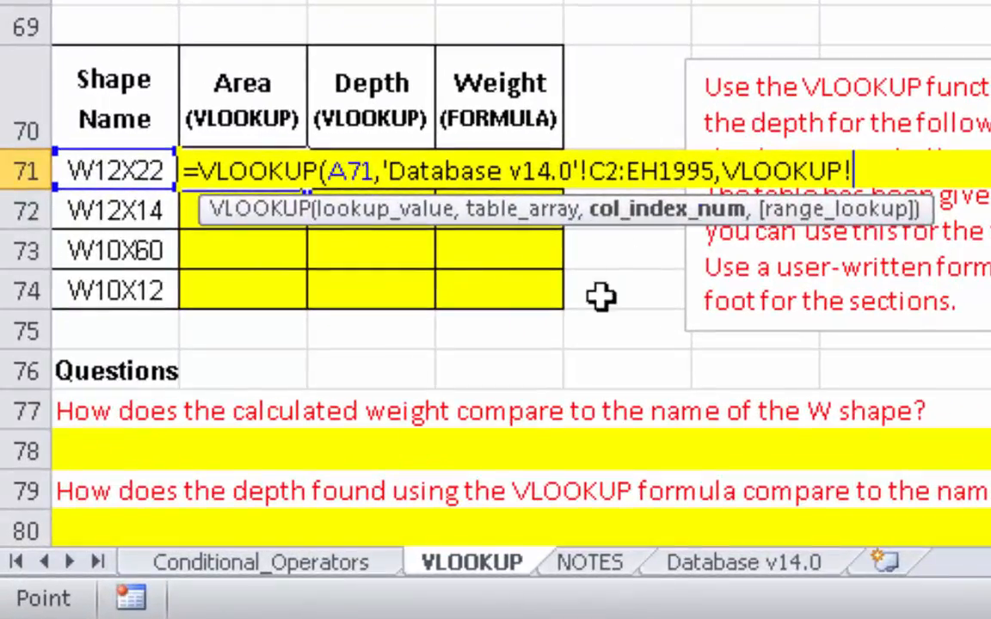
left_click_drag(725, 171, 861, 168)
key("BackSpace")
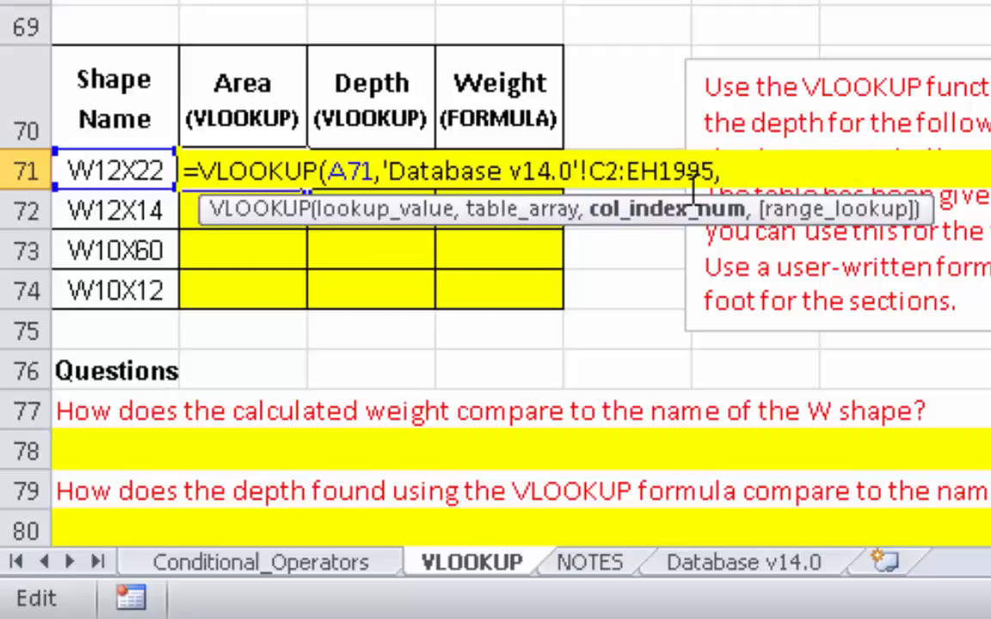
type("4,fals")
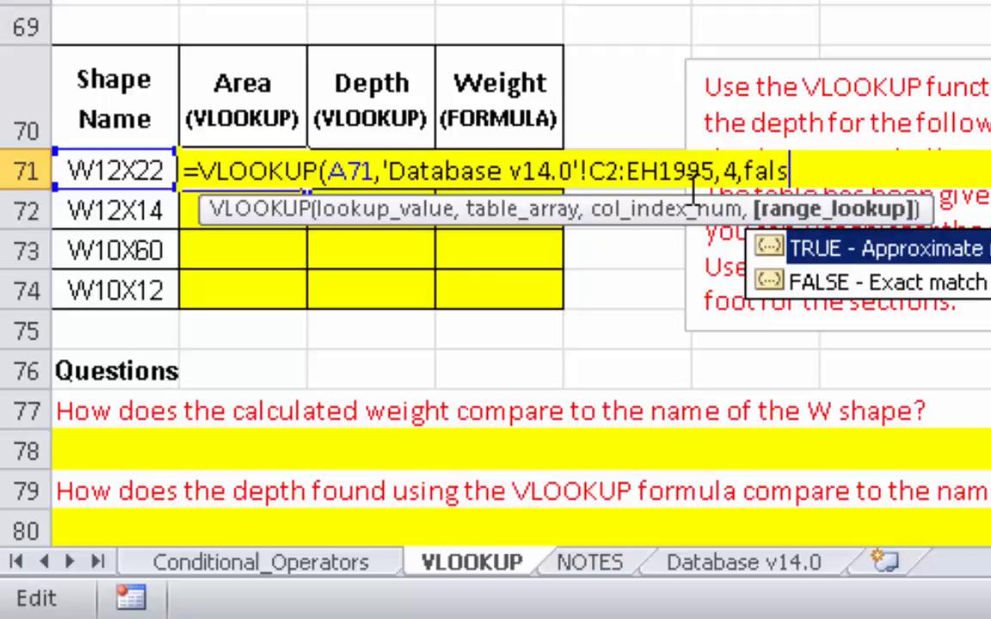
type("e)")
key("Return")
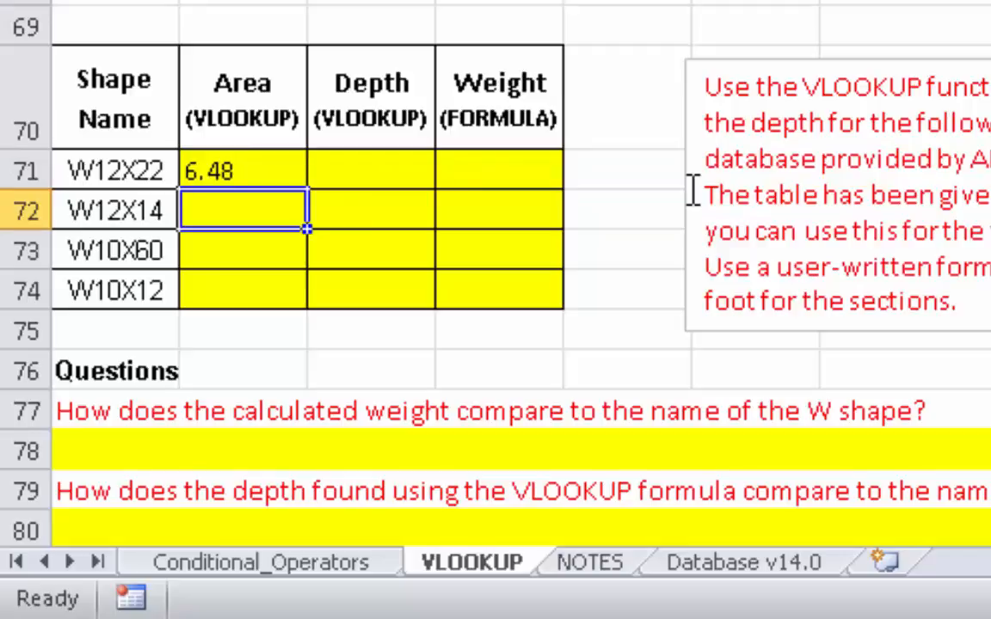
Examine the lookup value and the sheet name within the table array of the B71 formula.
double_click(241, 171)
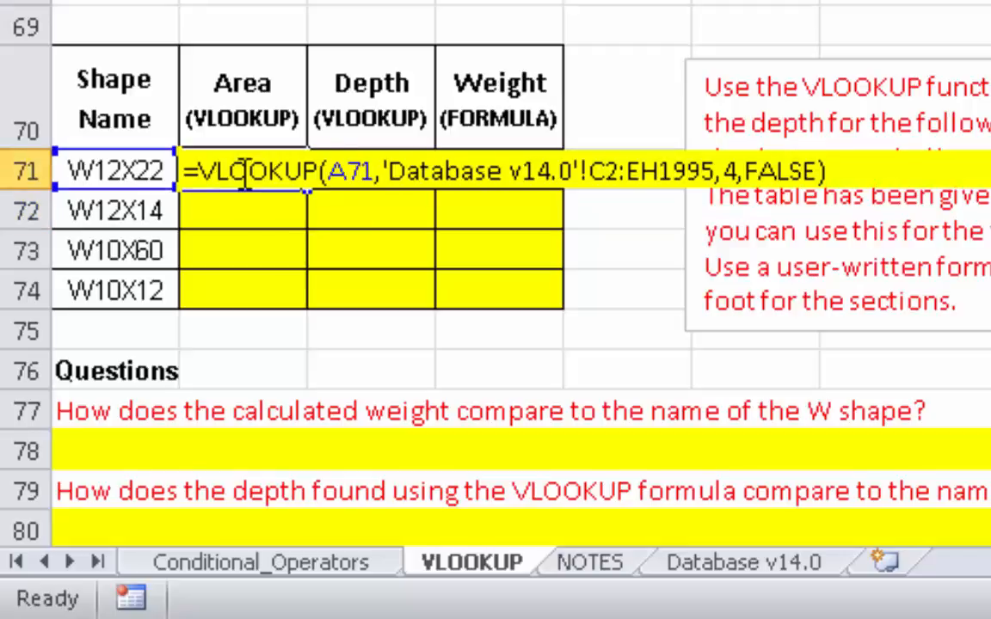
key("Escape")
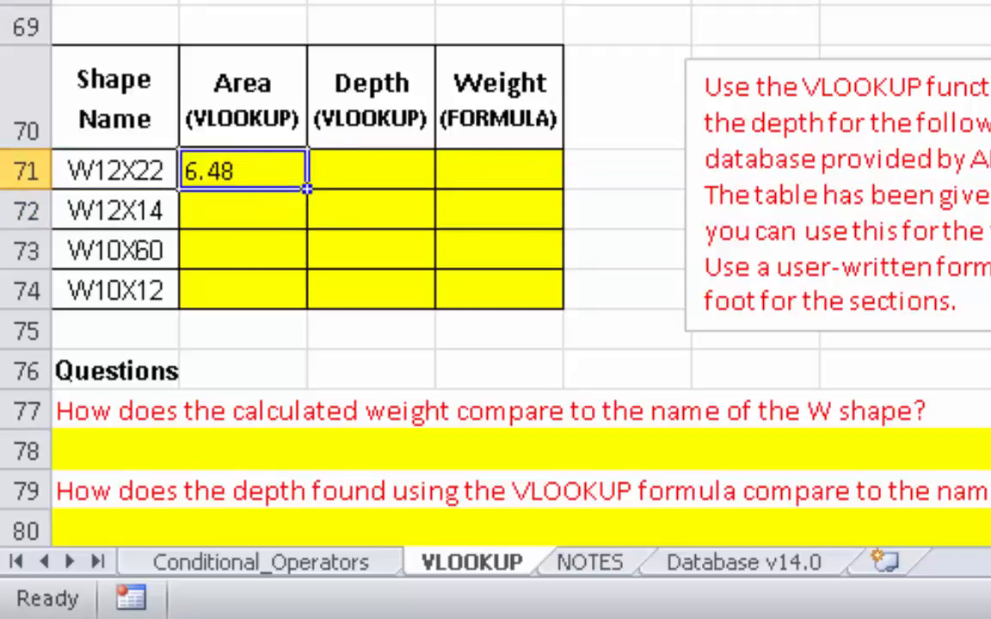
scroll(496, 274, "up", 3)
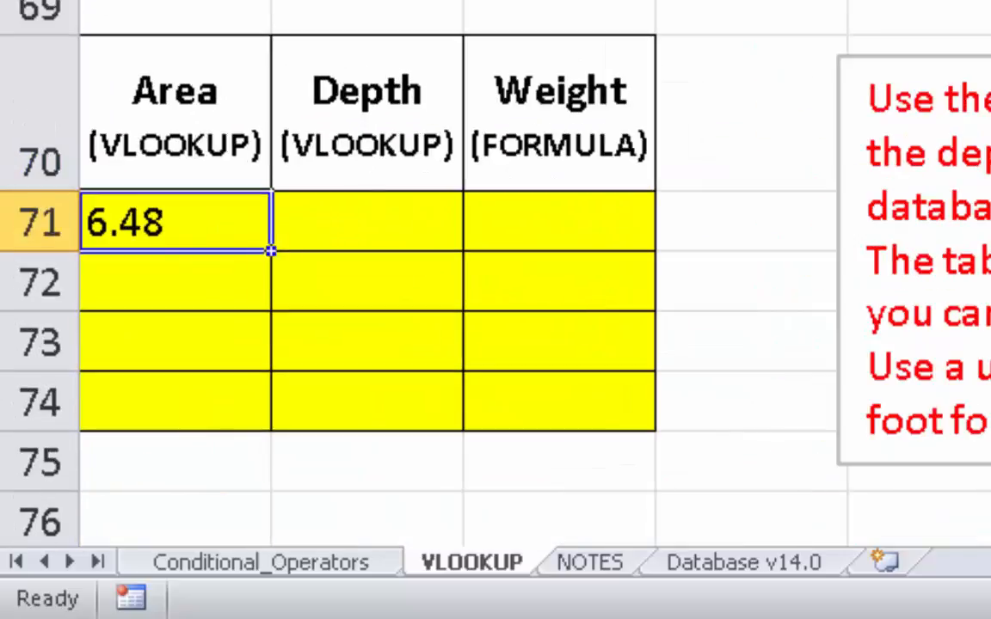
scroll(495, 273, "left", 1)
double_click(394, 225)
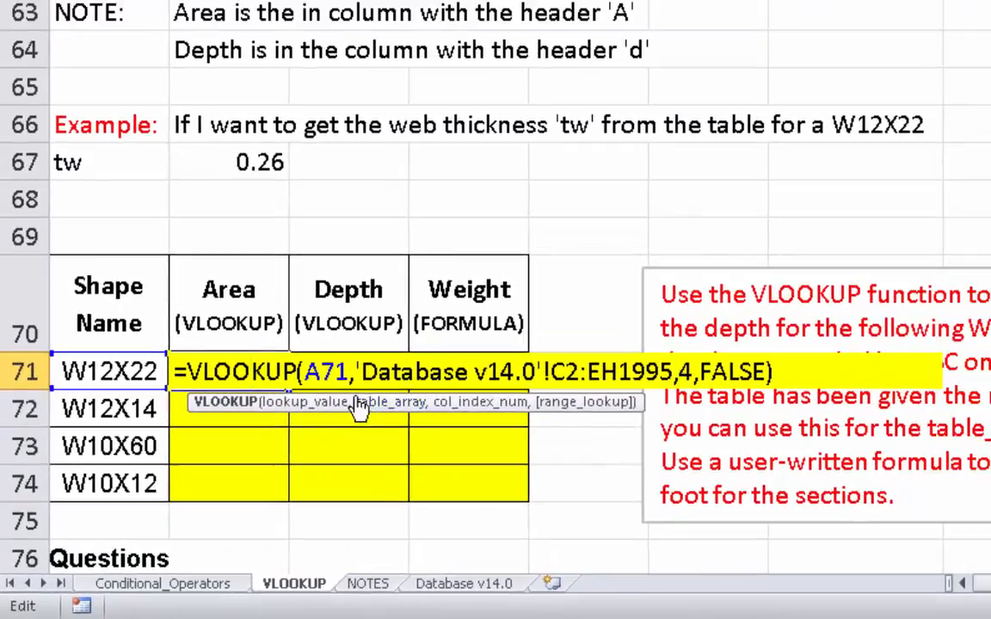
left_click_drag(306, 373, 673, 371)
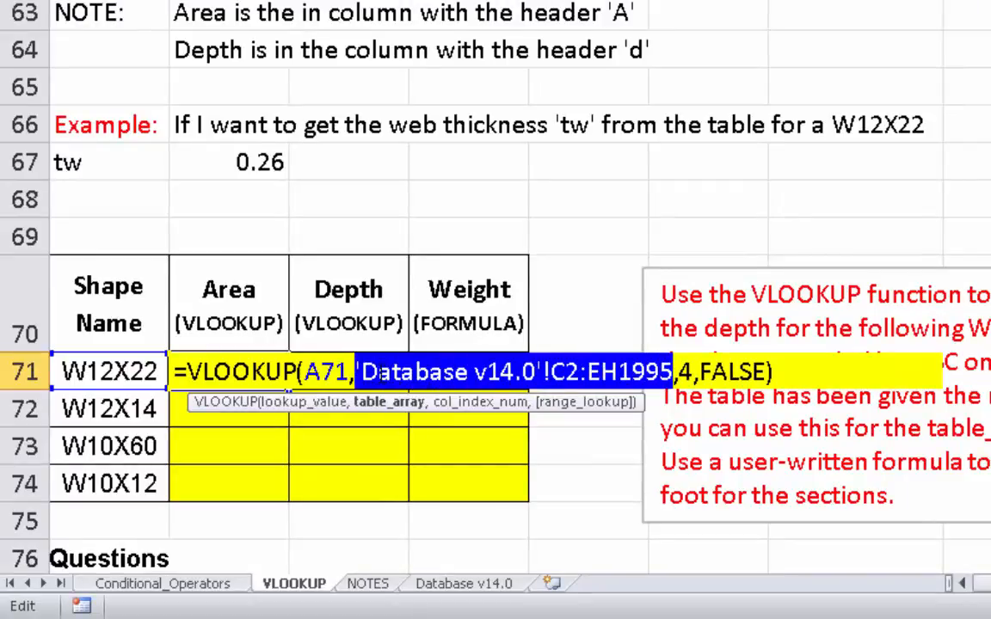
left_click_drag(361, 371, 536, 372)
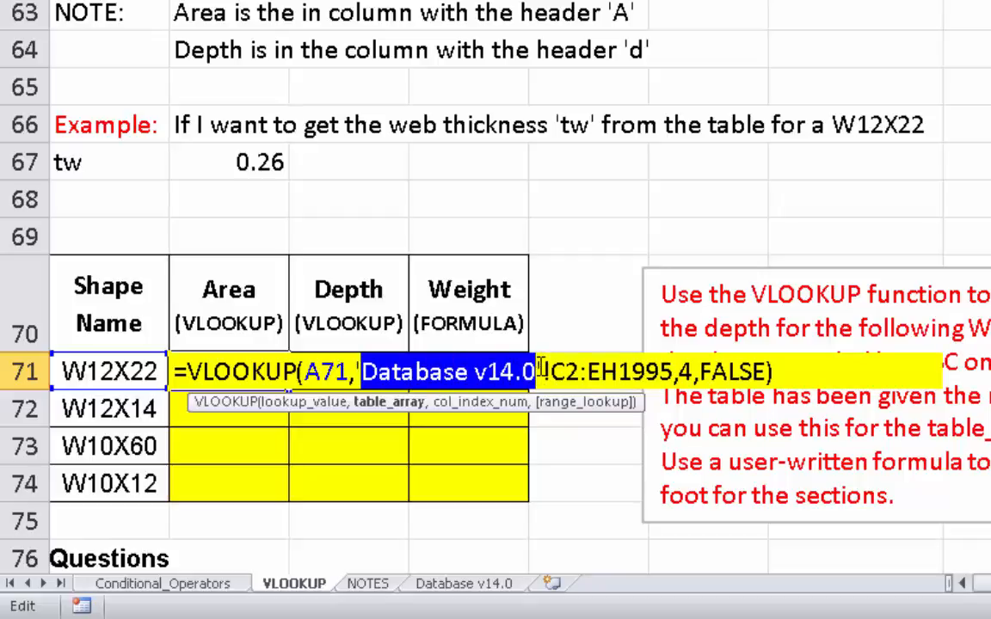
left_click_drag(536, 371, 355, 371)
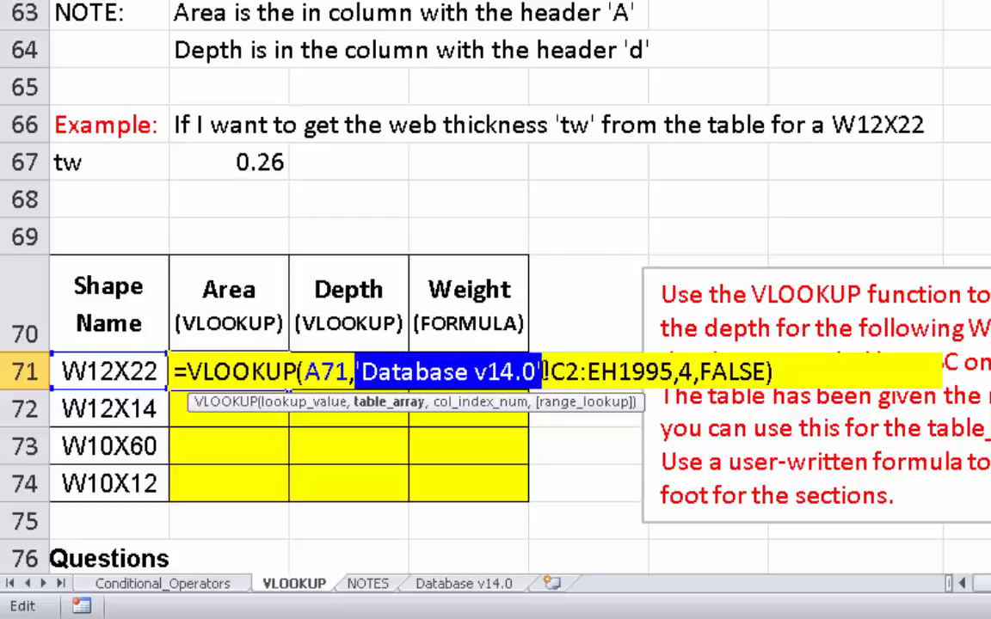
left_click_drag(548, 371, 355, 371)
Make the table range in the B71 formula absolute as $C$2:$EH$1995.
left_click_drag(551, 372, 677, 371)
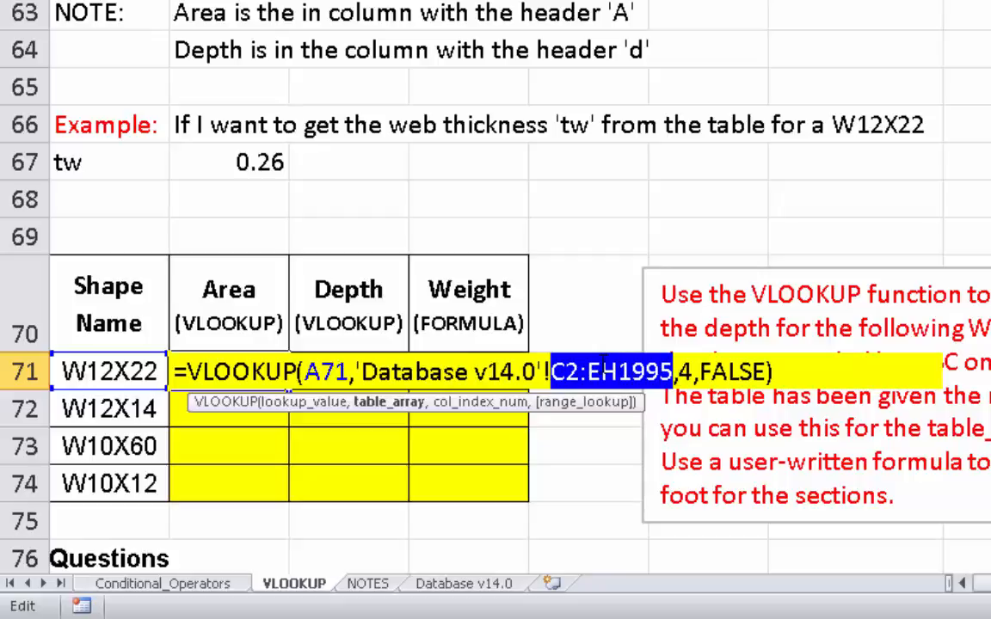
key("F4")
left_click(737, 371)
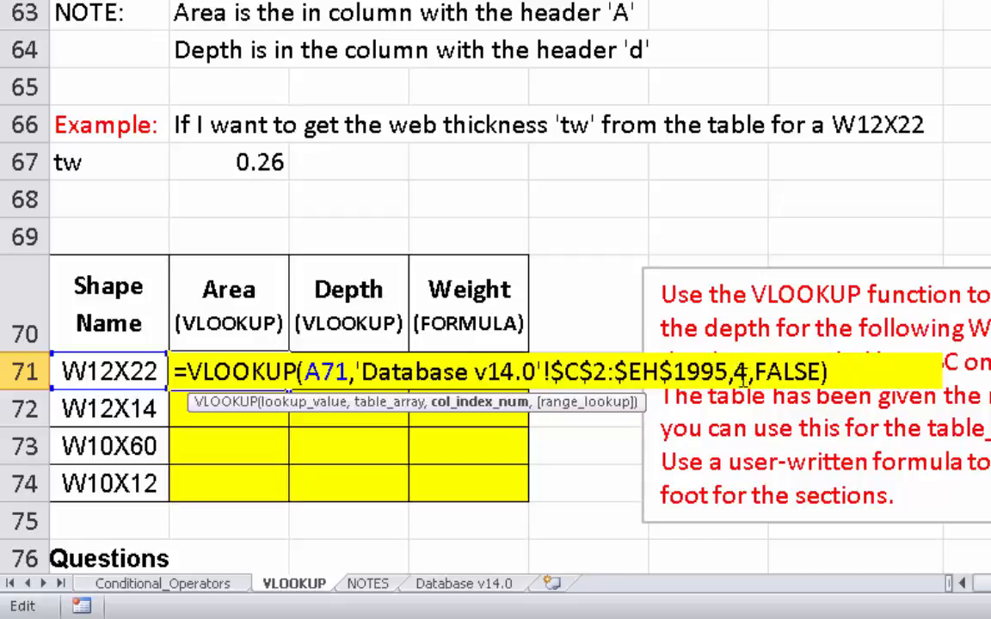
key("Return")
Lock the lookup value's column in the B71 formula so that it reads $A71.
double_click(207, 371)
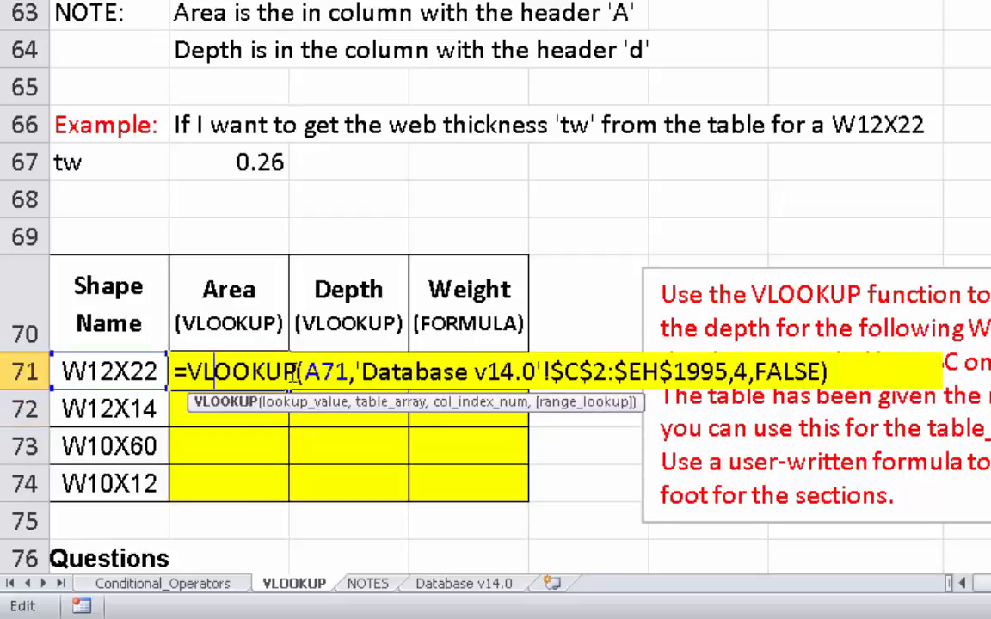
left_click(308, 371)
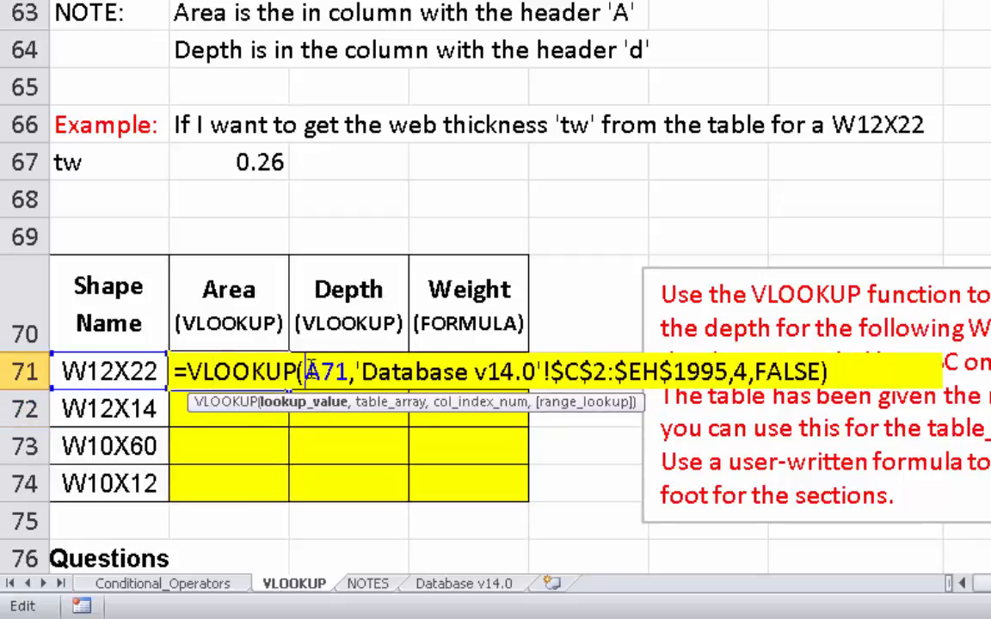
type("$")
key("Return")
Copy the B71 formula to C71 and set its column index to 5 for the depth.
left_click(283, 378)
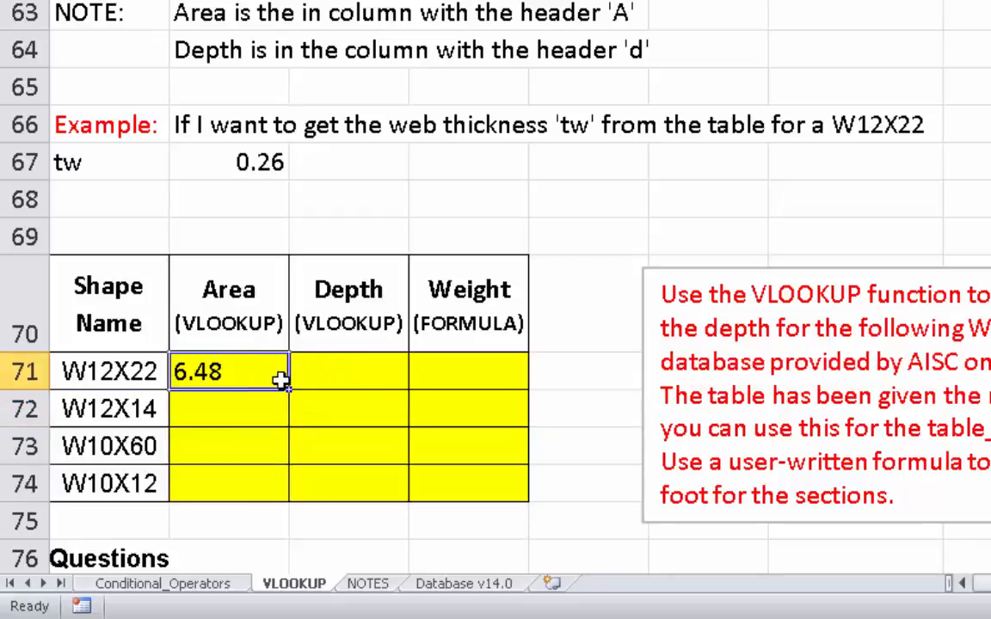
left_click_drag(282, 382, 352, 379)
double_click(351, 376)
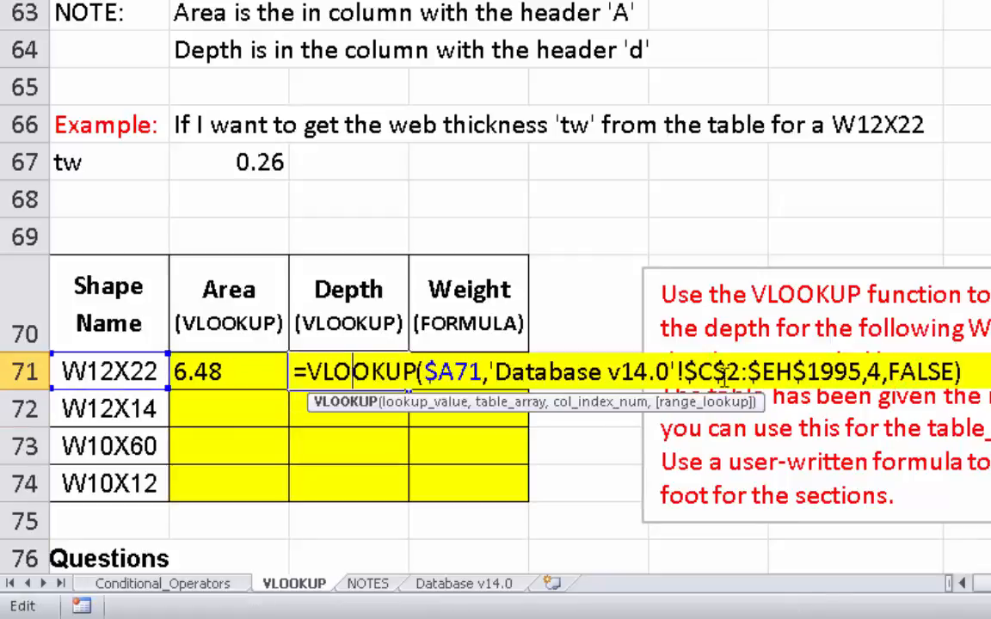
double_click(873, 372)
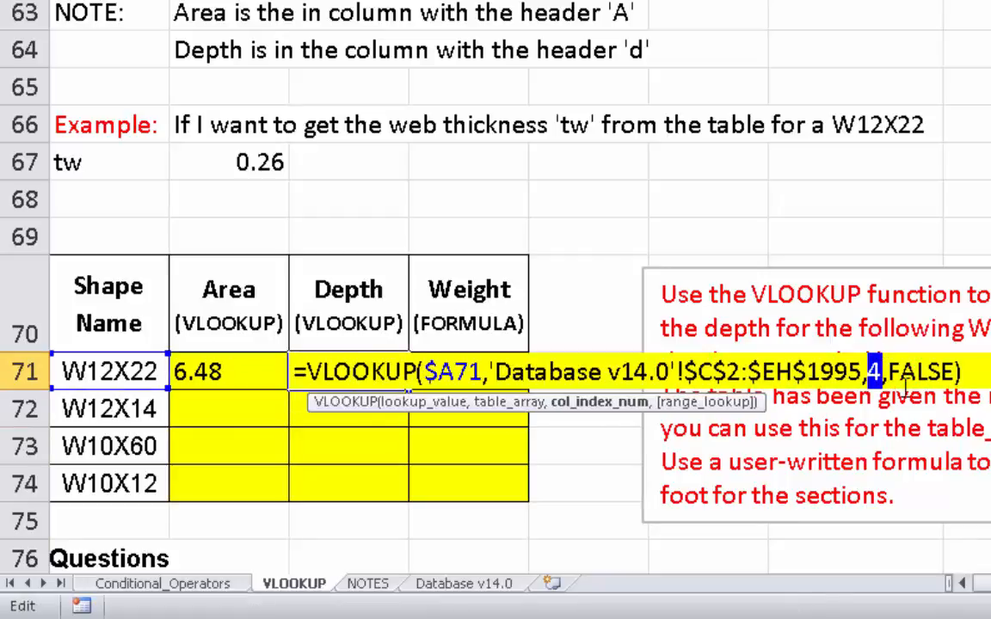
type("5")
key("Return")
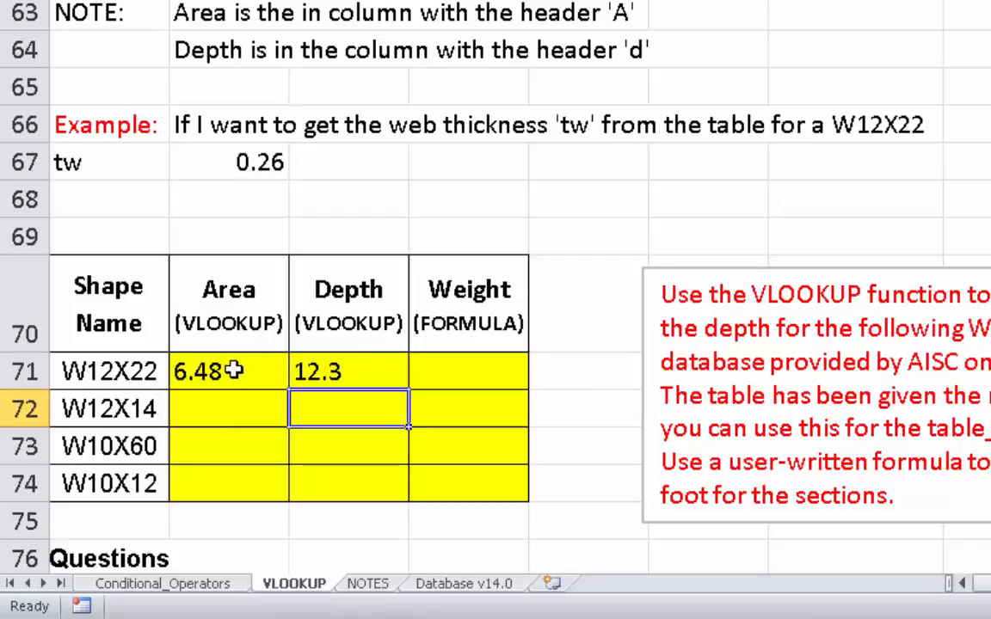
Fill the area and depth formulas in B71:C71 down through row 74 and check them against the shape names.
left_click_drag(208, 372, 378, 482)
left_click(118, 422)
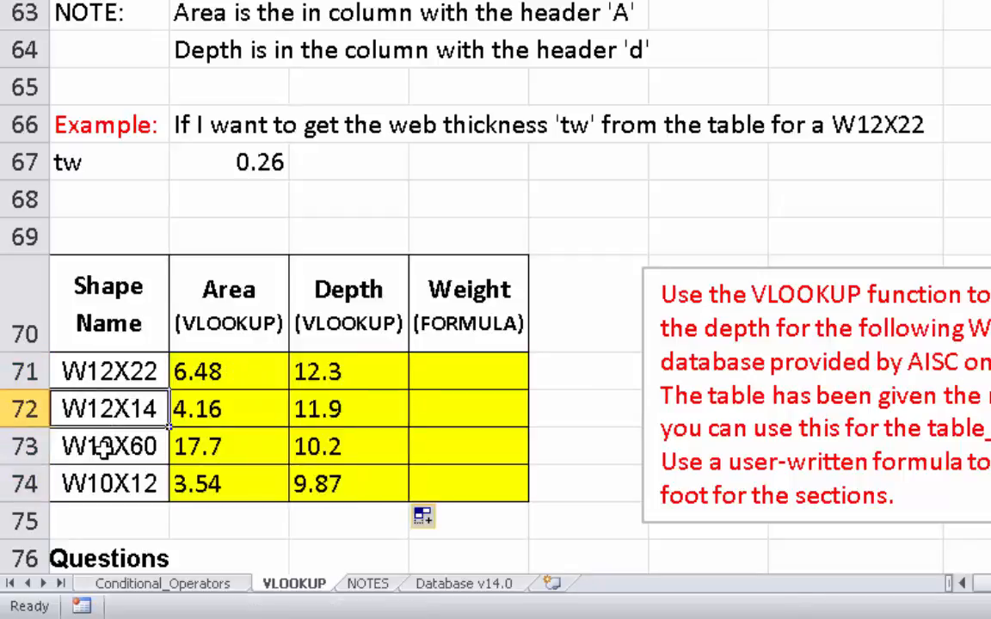
left_click(105, 445)
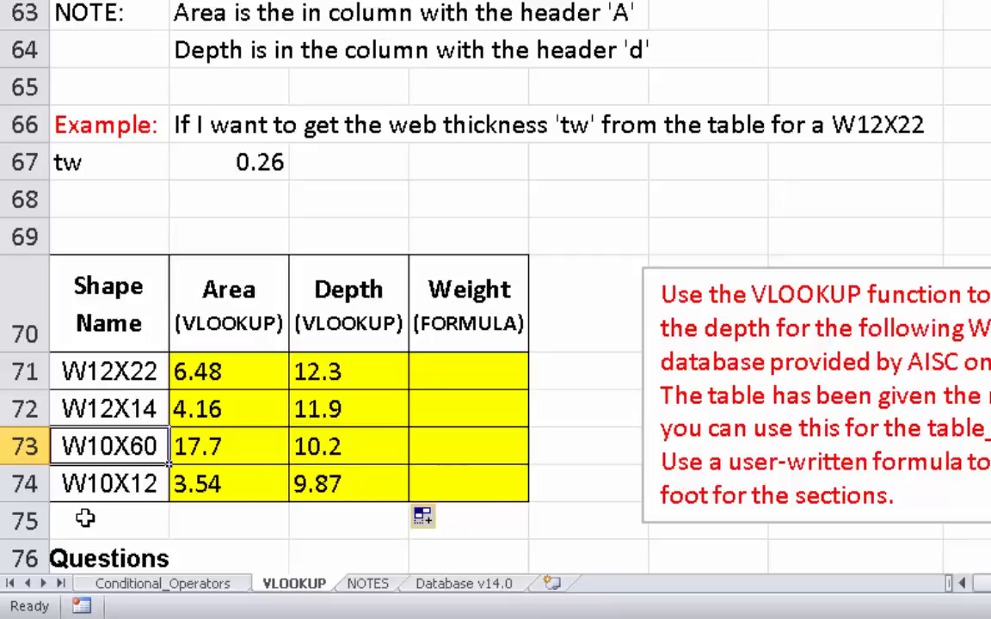
left_click(105, 479)
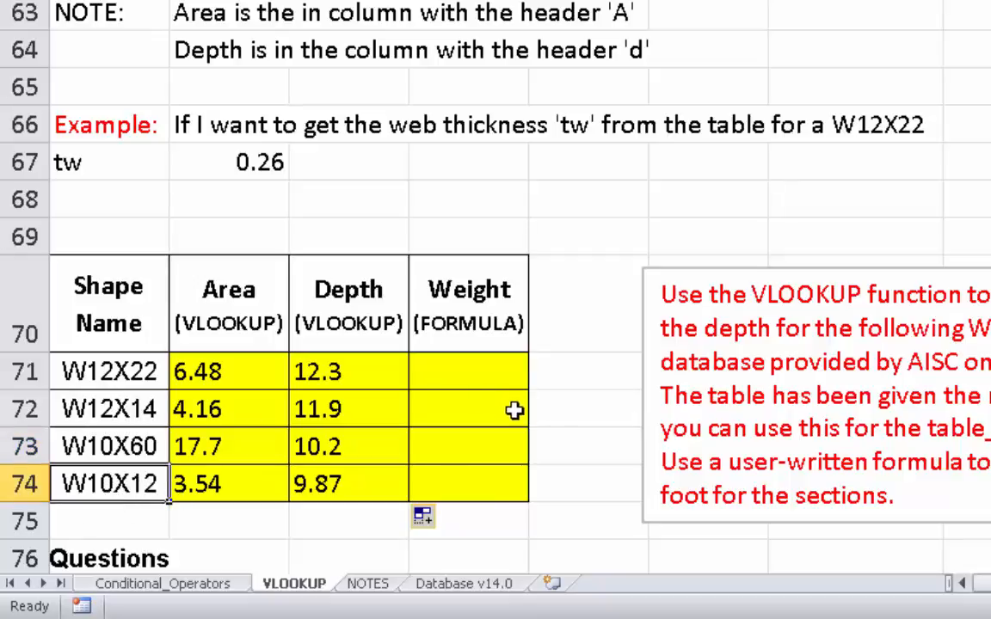
Calculate the W12X22 weight per foot in D71 with =B71*12*.2834 and fill the formula down through D74.
left_click(467, 377)
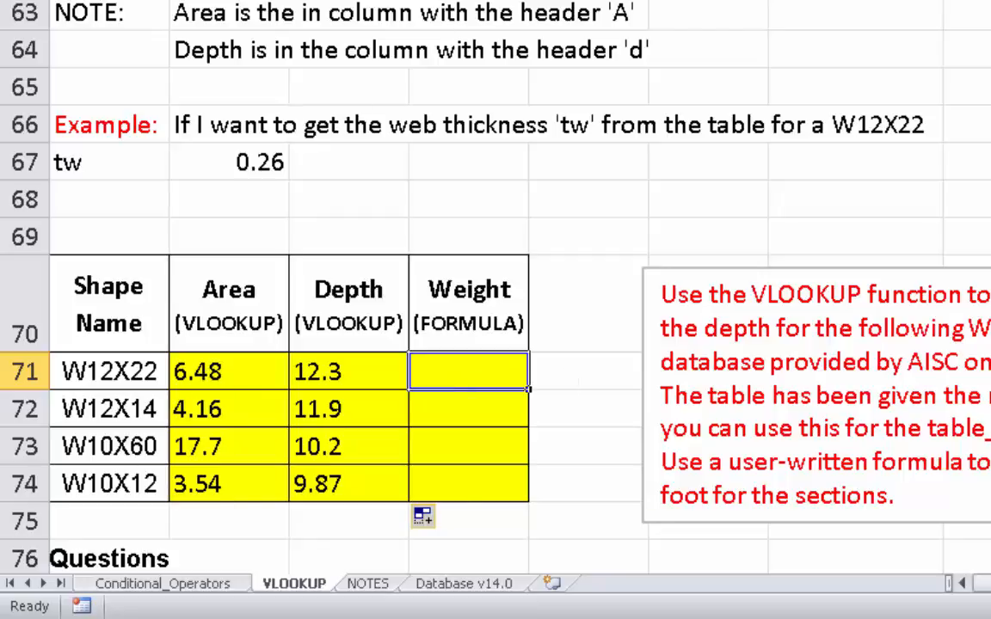
scroll(516, 344, "right", 1)
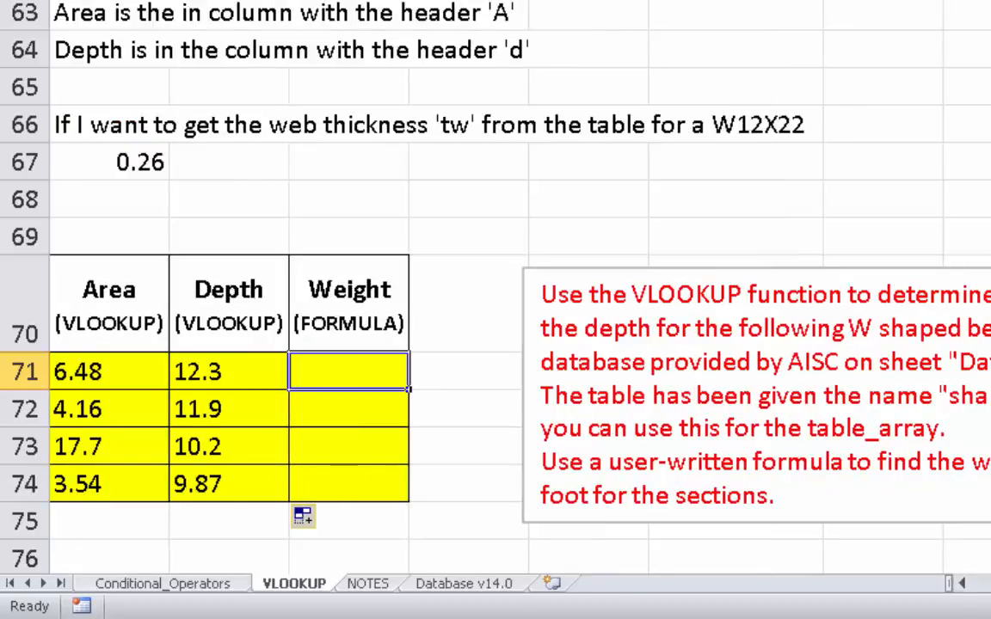
scroll(867, 525, "left", 1)
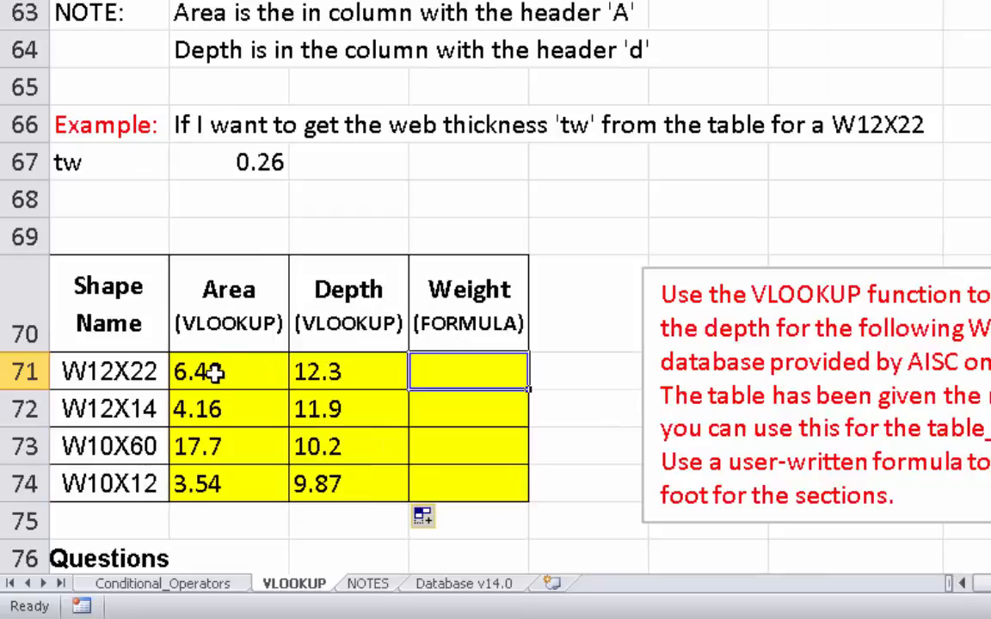
type("=")
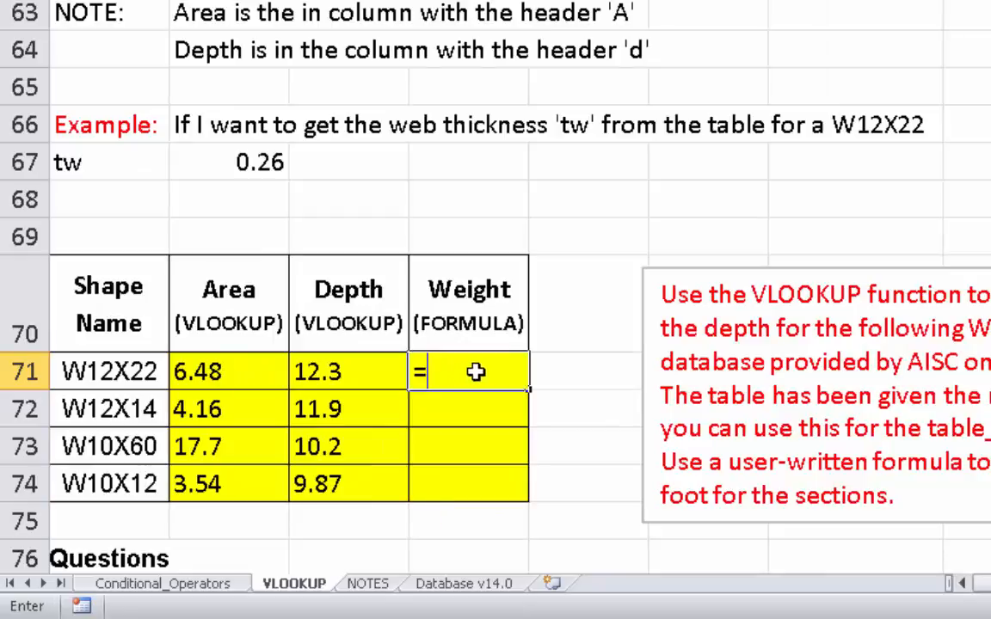
left_click(184, 372)
type("*12")
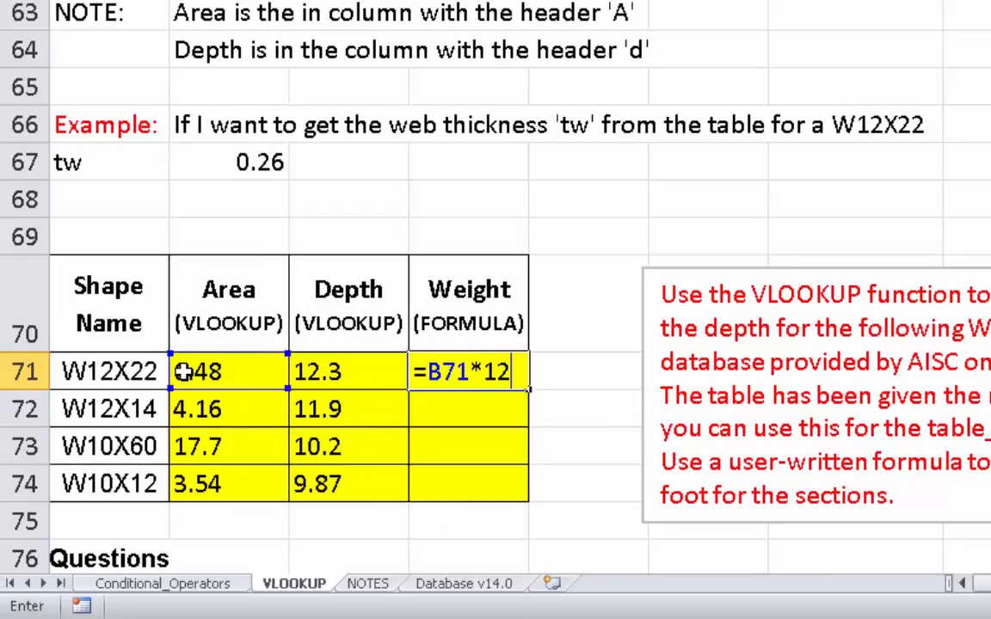
type("*.2834")
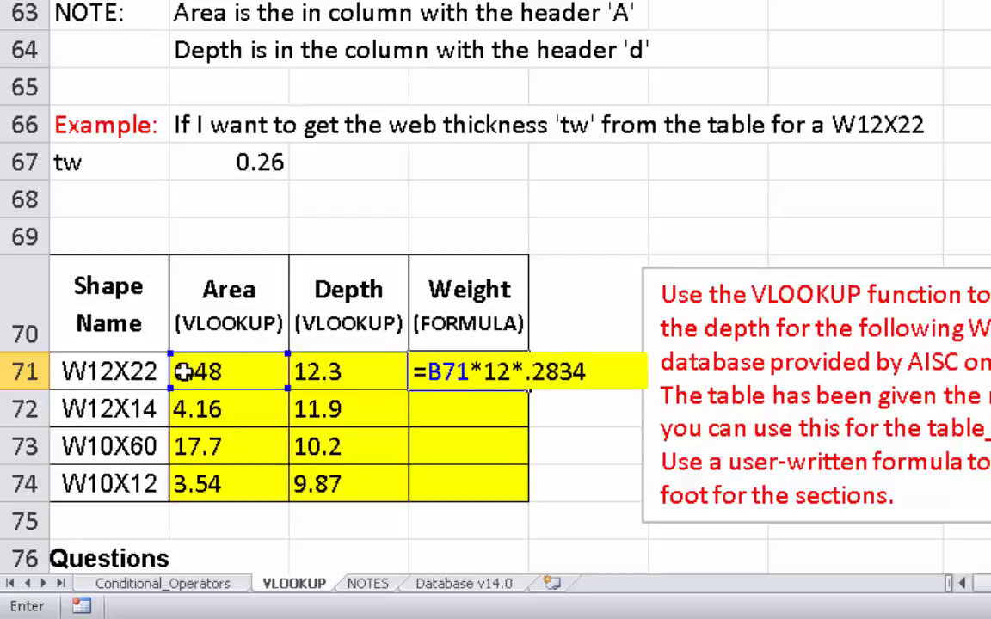
key("Return")
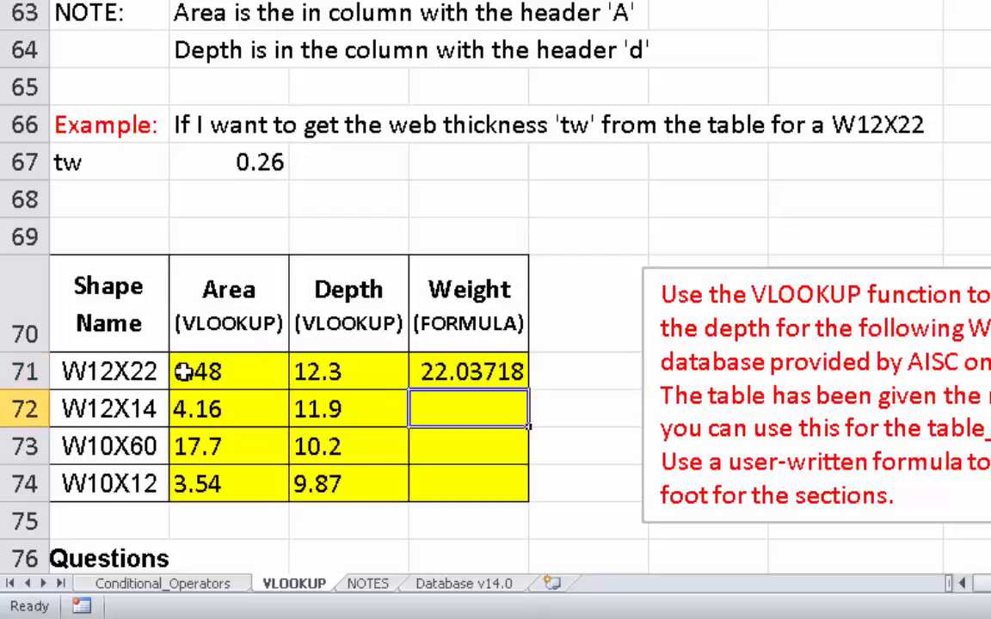
left_click(490, 379)
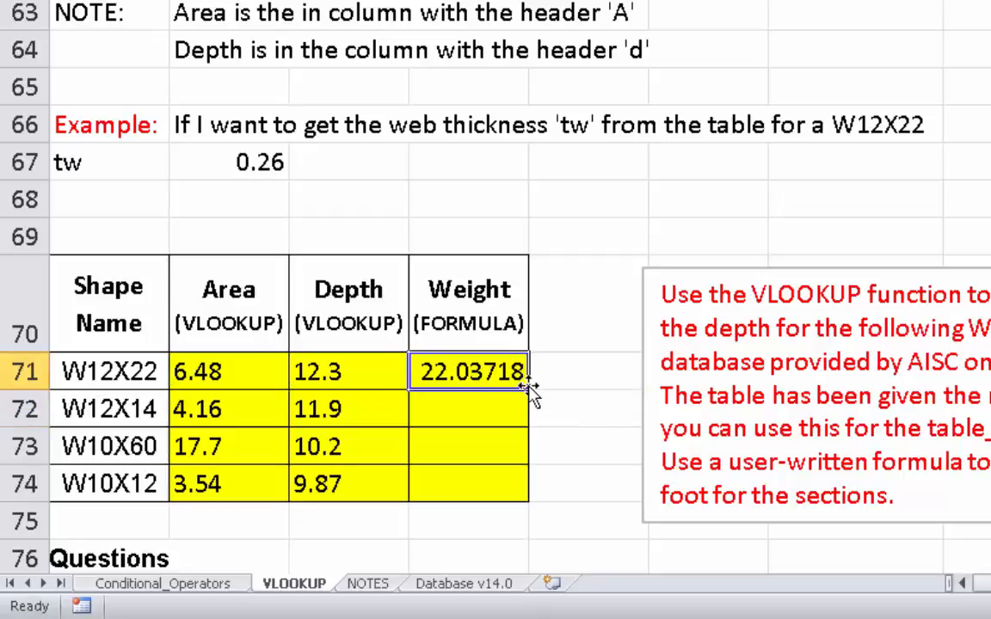
left_click_drag(529, 391, 520, 492)
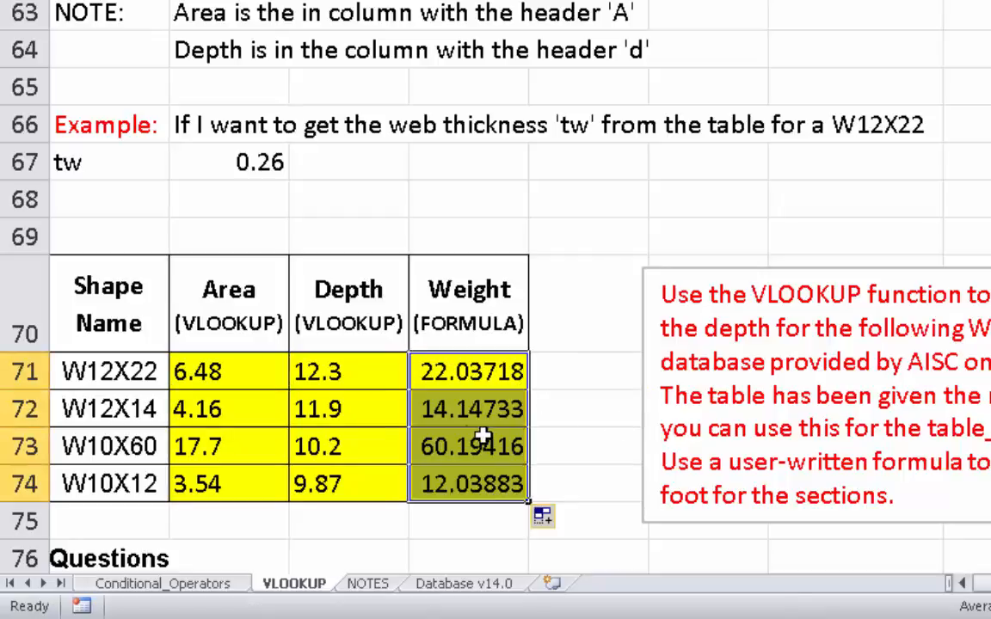
Compare the looked-up depths and calculated weights with the numbers in the W shape names, and review the comparison questions below the table.
left_click(133, 371)
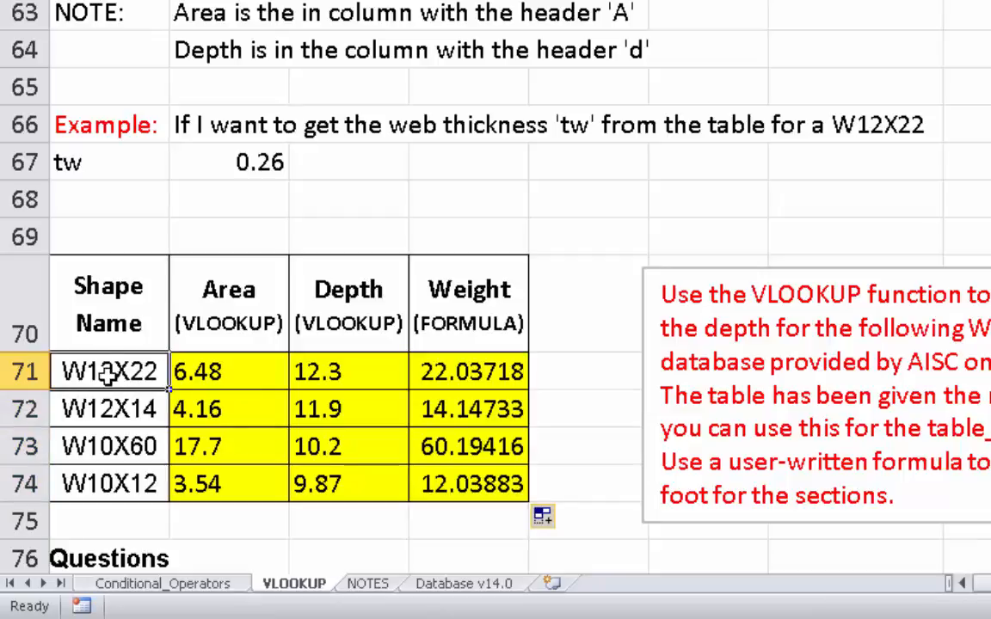
left_click(349, 376)
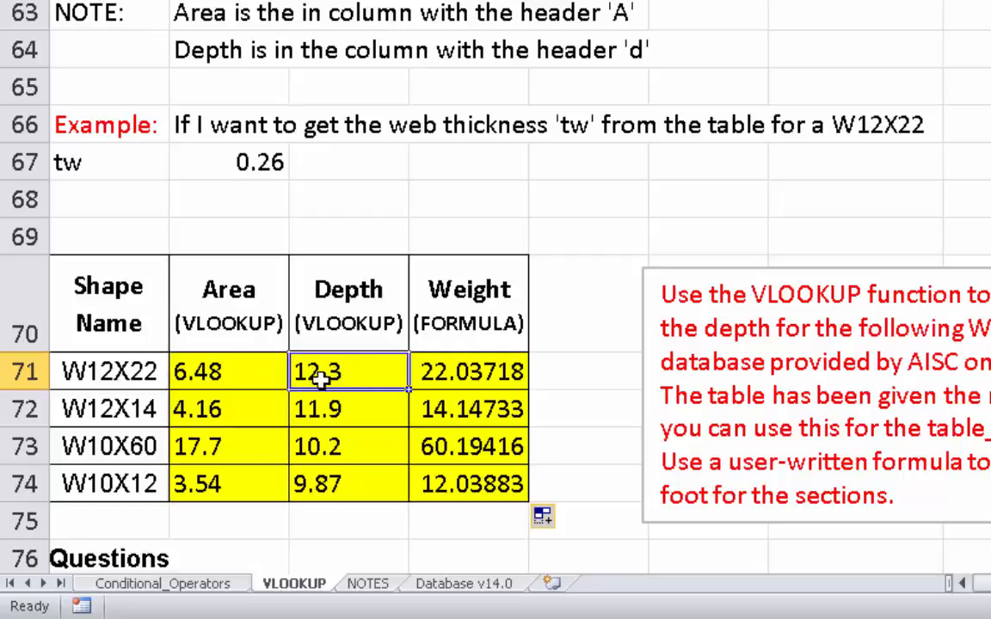
left_click(120, 410)
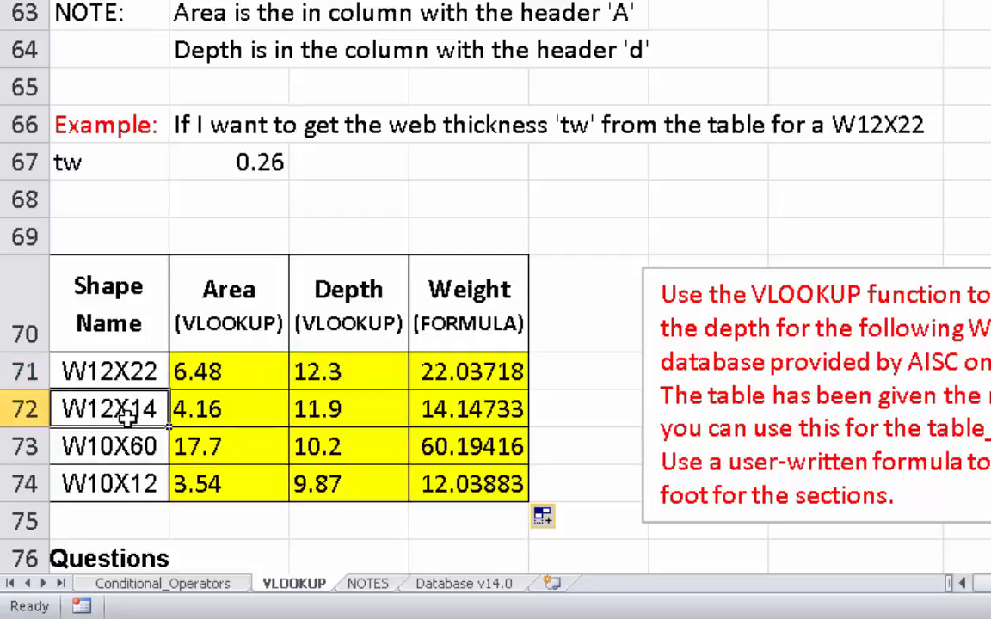
left_click(301, 413)
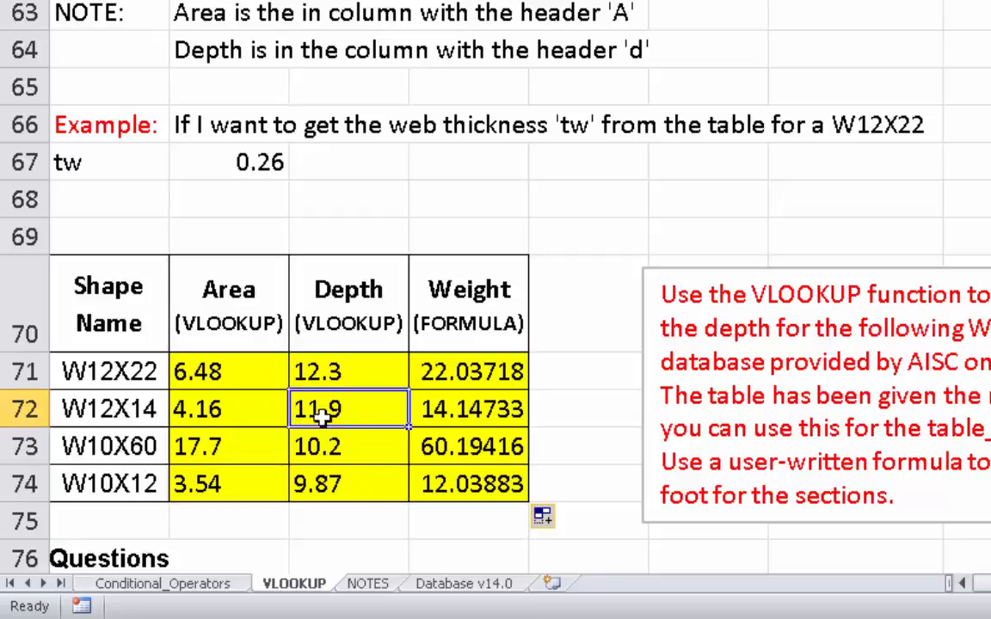
left_click(139, 375)
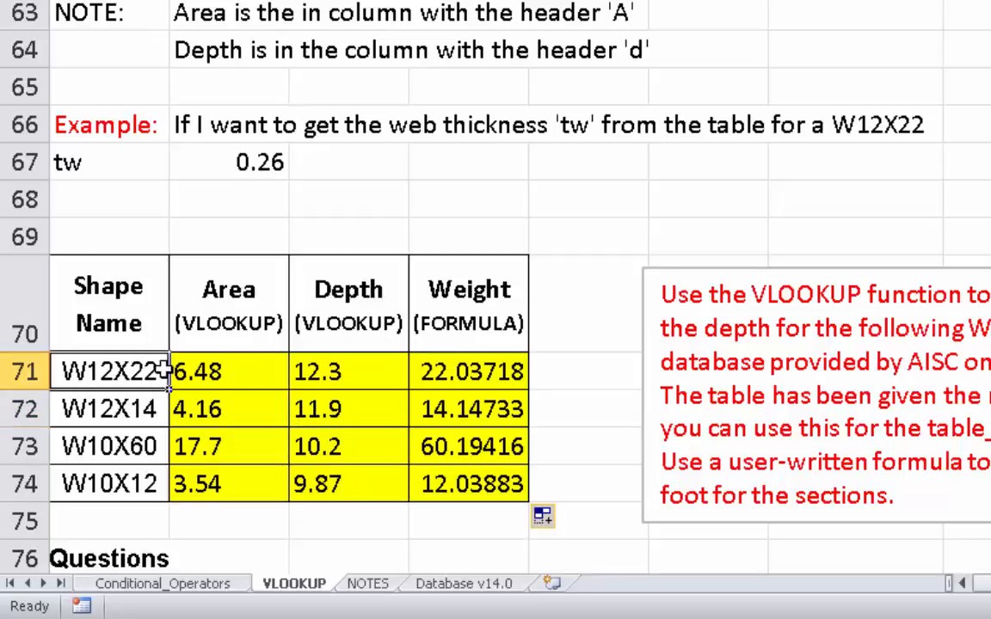
left_click(456, 372)
left_click(95, 371)
scroll(125, 391, "down", 1)
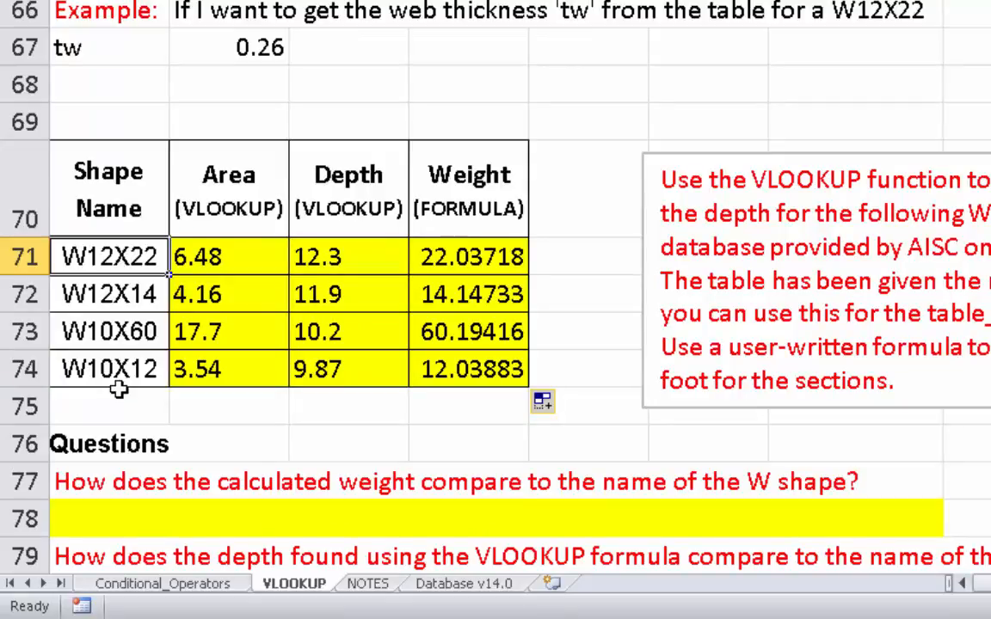
left_click(205, 256)
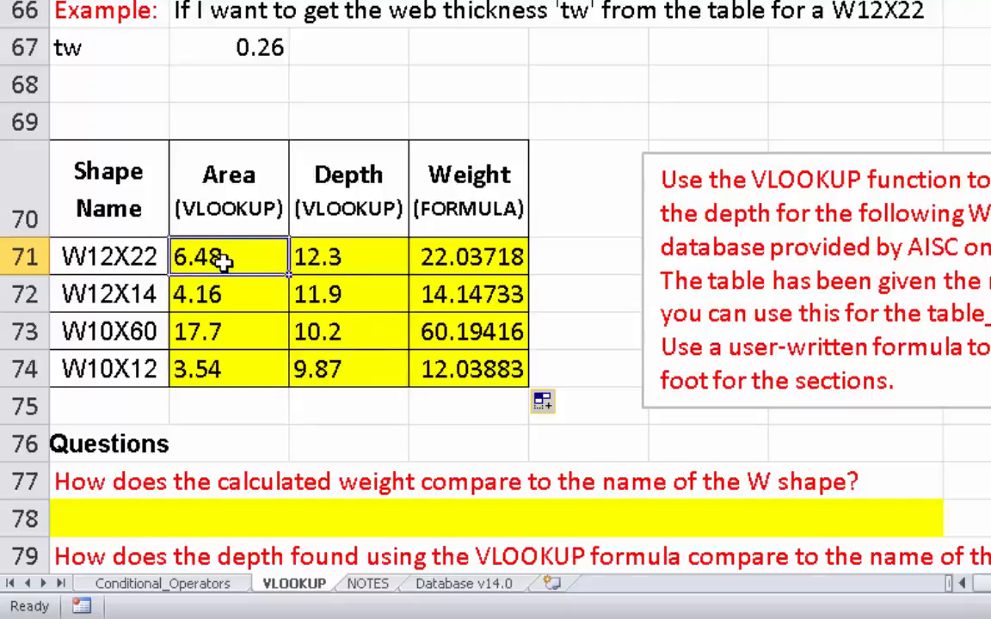
left_click_drag(217, 259, 308, 257)
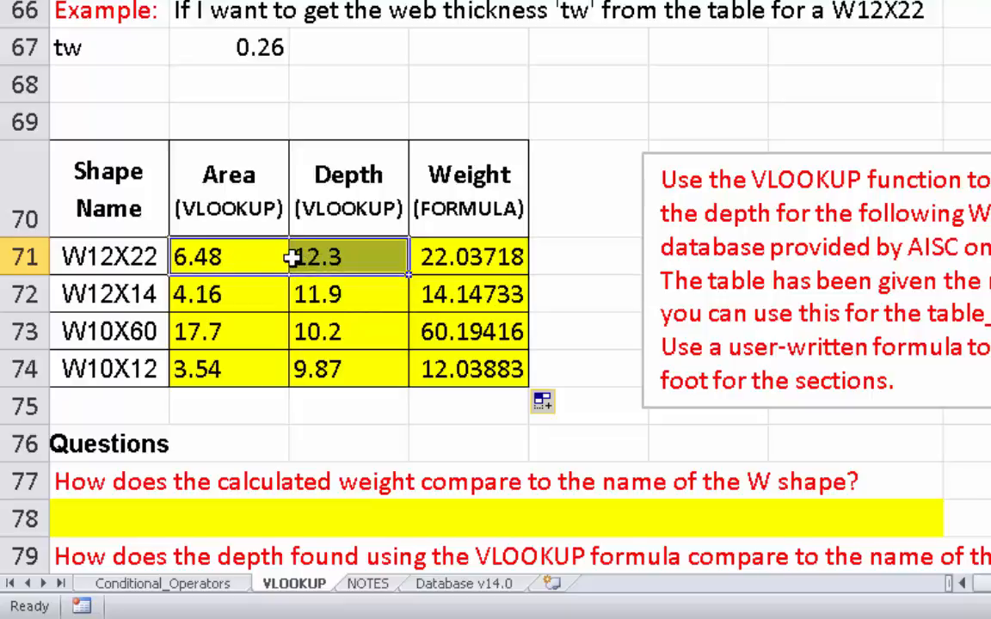